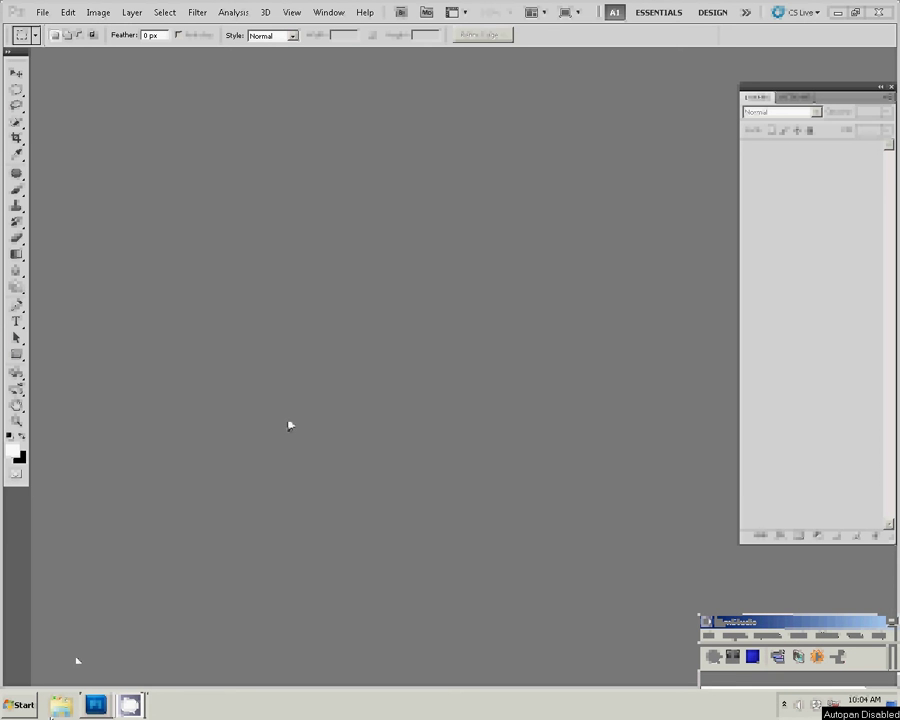
Step: In Explorer, browse Removable Disk (K:) > DCIM to the 101ND40X photo folder
key(super+e)
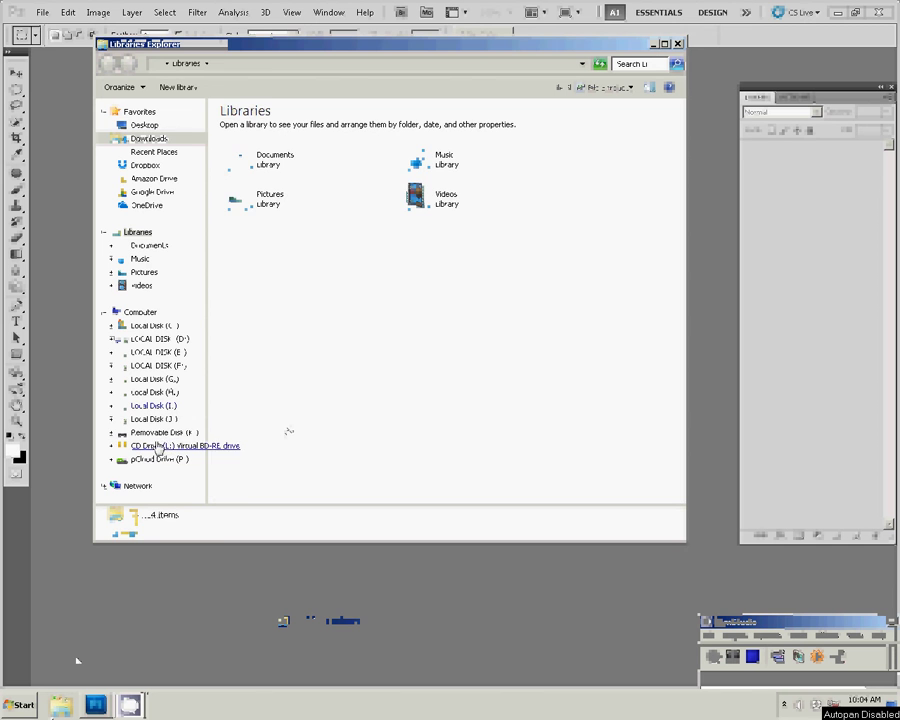
click(156, 434)
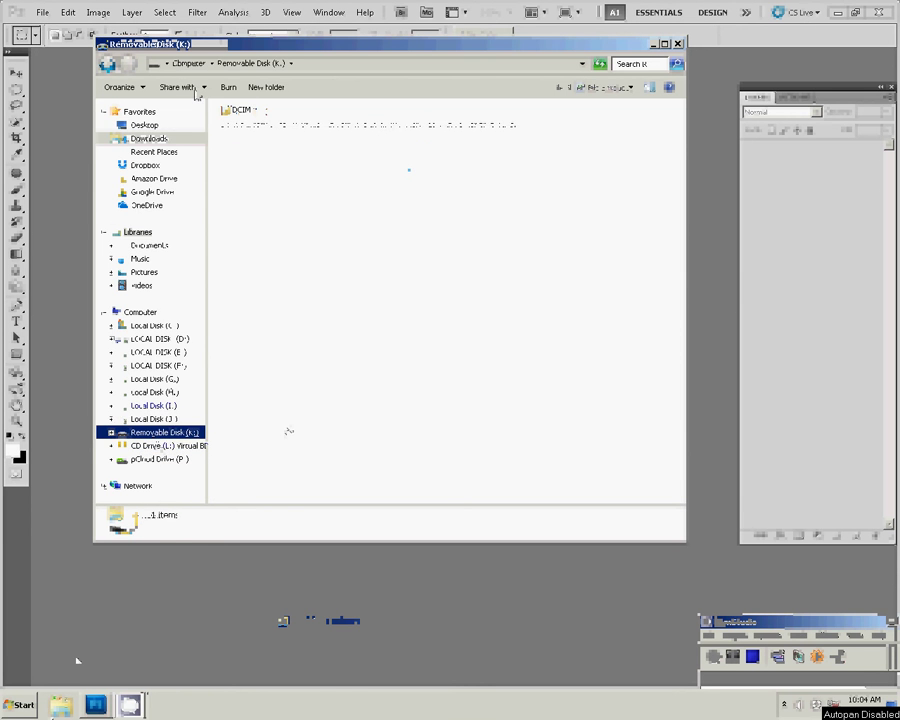
double_click(224, 110)
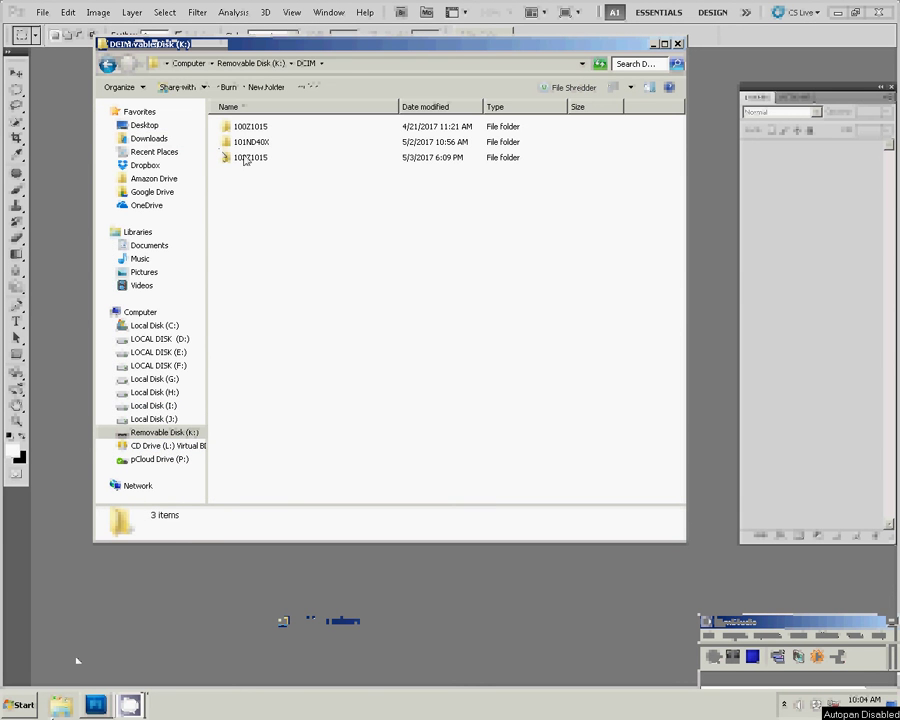
click(244, 158)
double_click(244, 158)
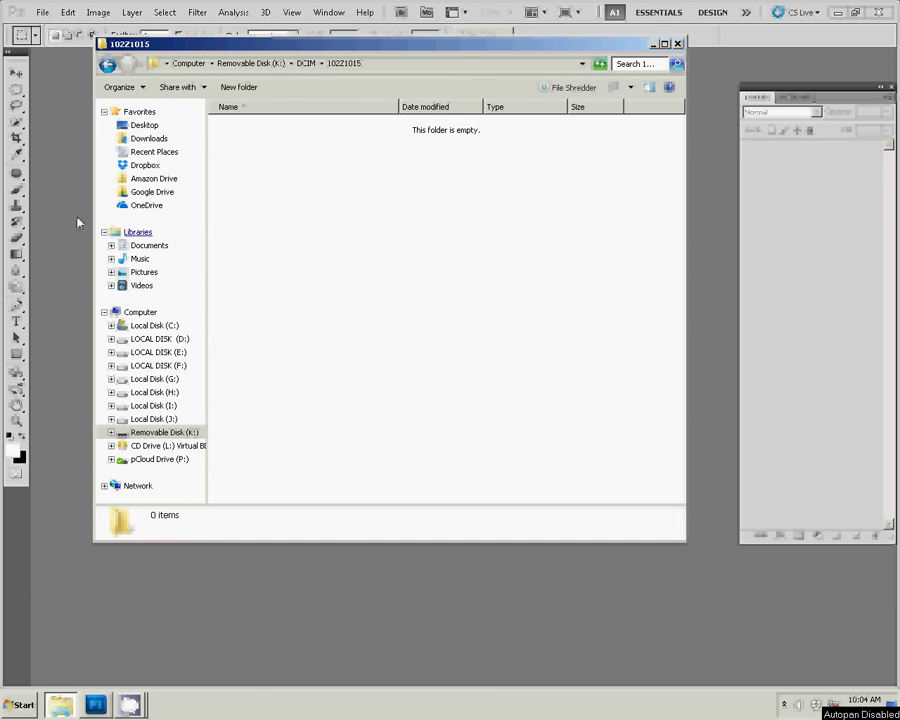
click(105, 68)
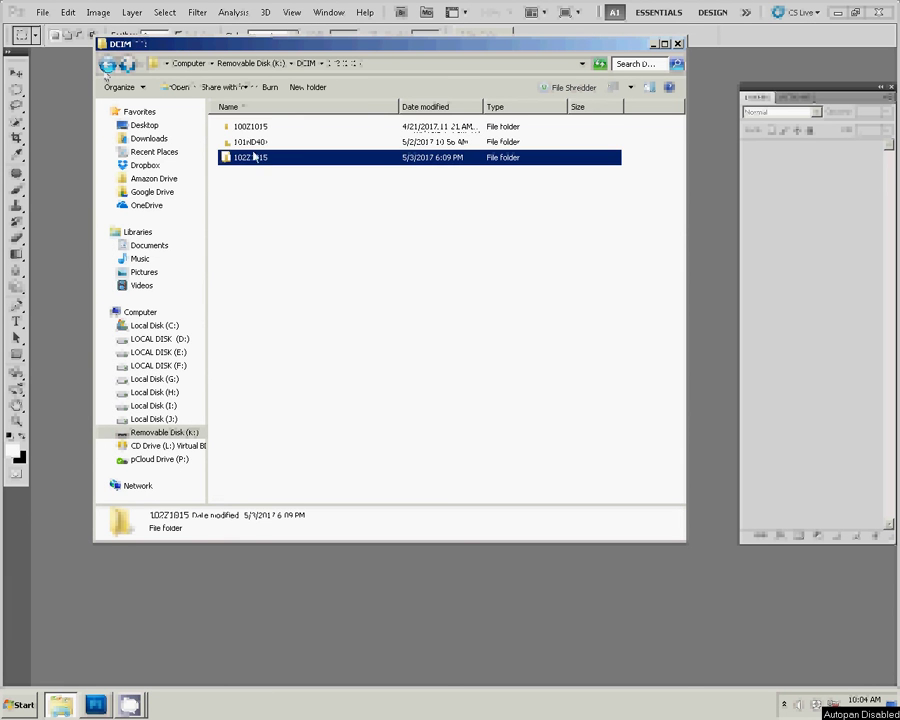
click(257, 126)
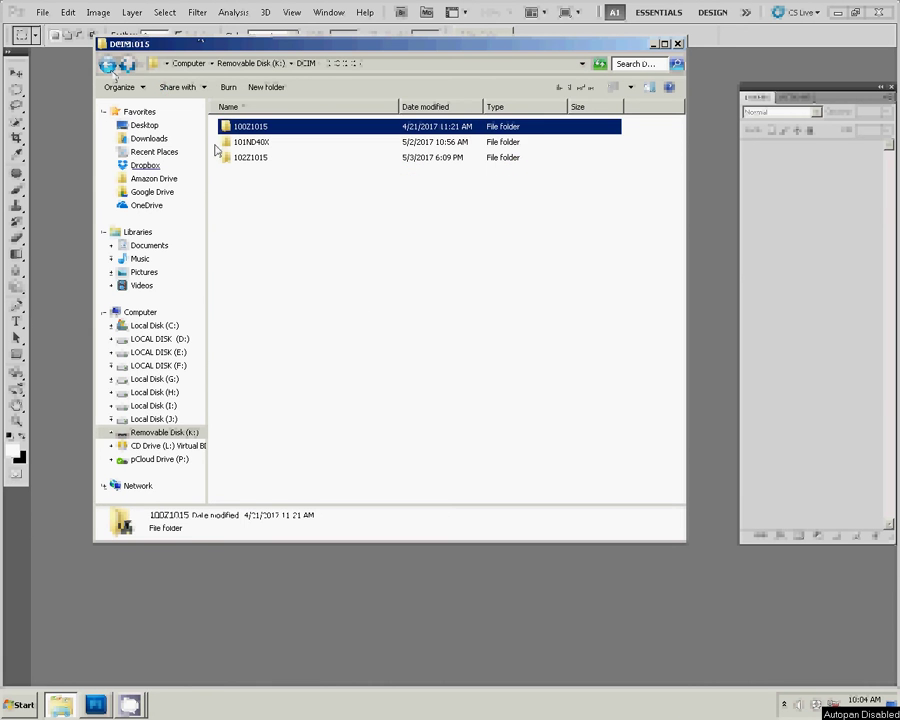
double_click(226, 143)
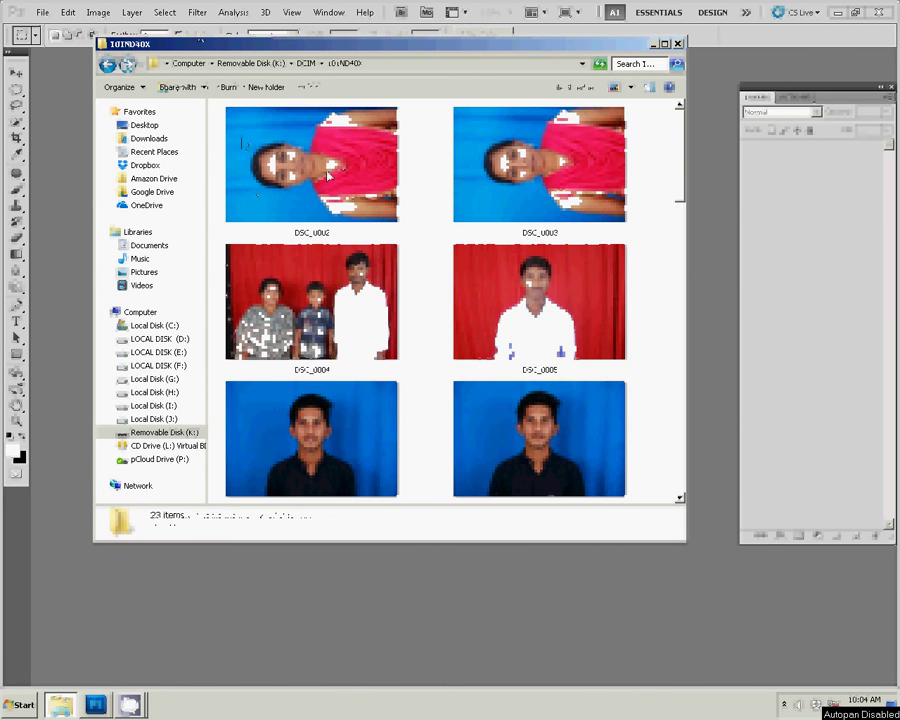
Step: Scroll down to DSC_0023 and drag it into Photoshop to open it
scroll(260, 189, down, 2)
scroll(290, 186, down, 5)
scroll(320, 183, down, 3)
scroll(322, 183, down, 2)
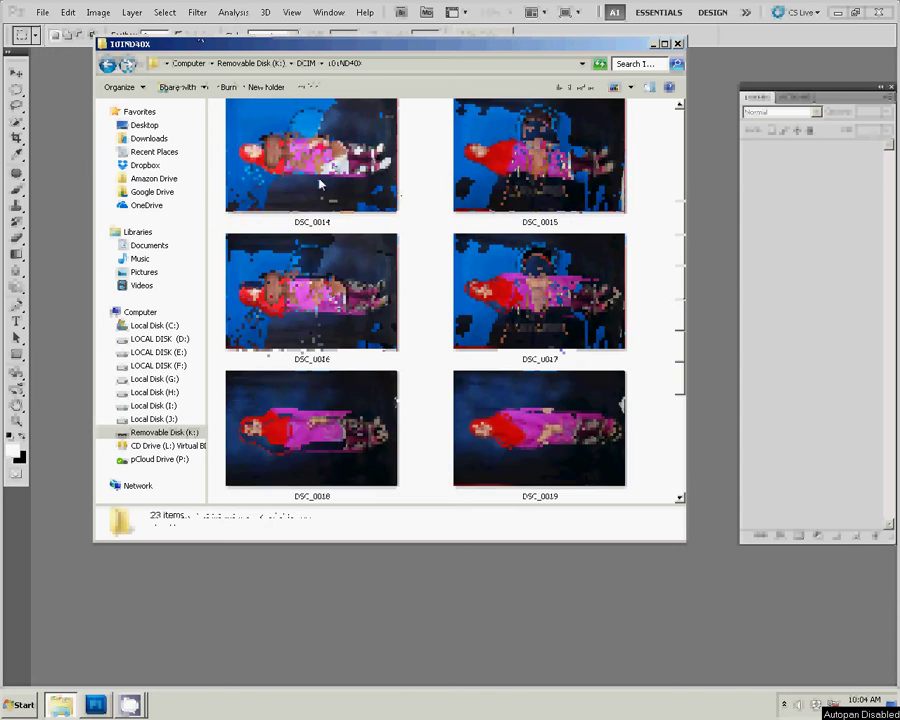
scroll(322, 183, down, 2)
scroll(317, 180, down, 4)
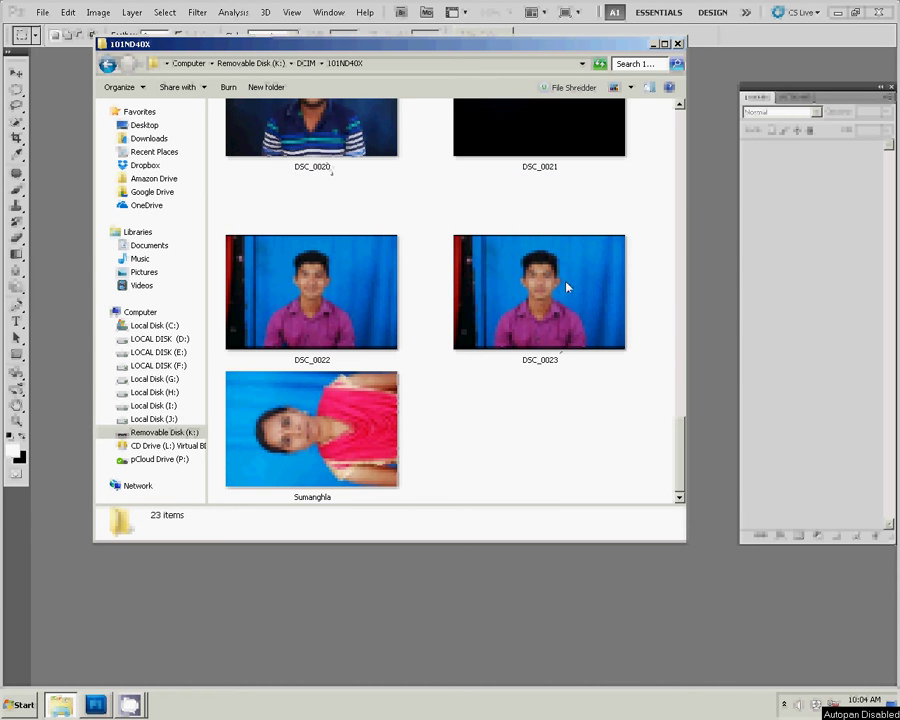
mouse_move(540, 292)
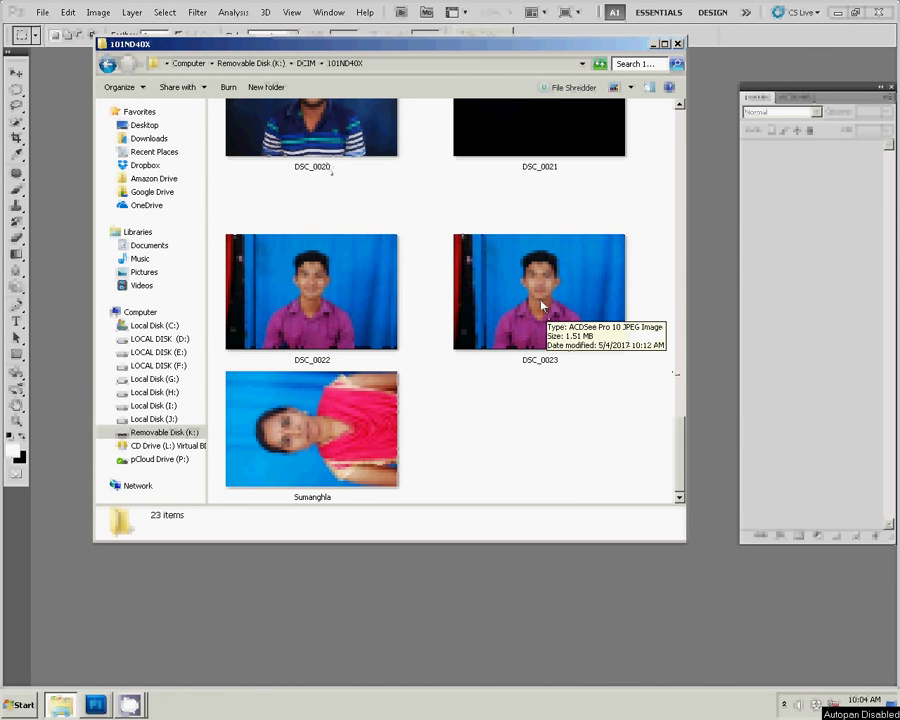
mouse_move(540, 297)
mouse_down()
mouse_move(650, 463)
mouse_move(705, 571)
mouse_up()
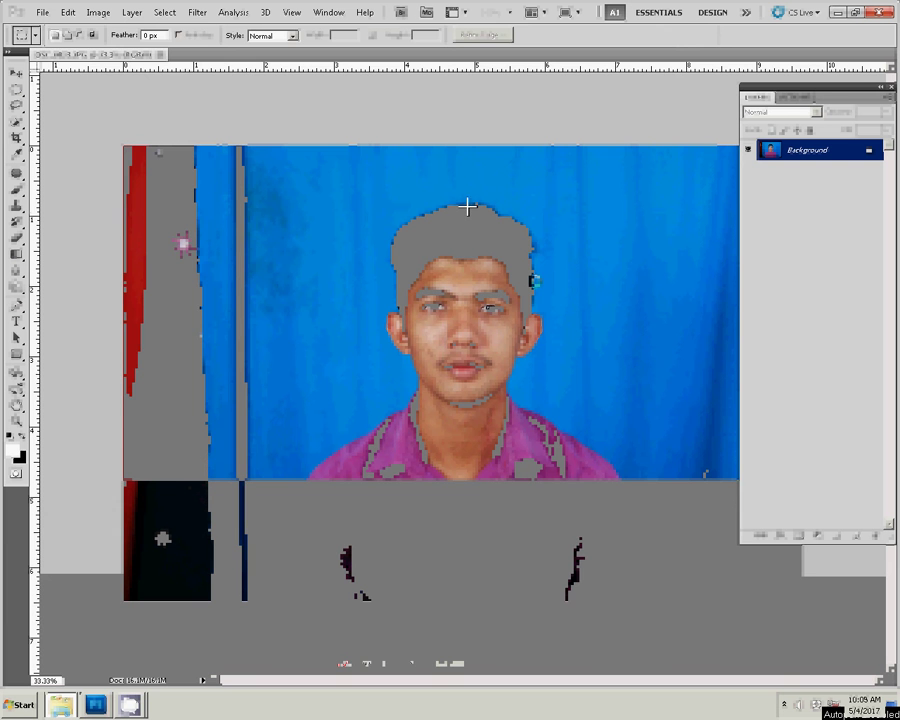
Step: Crop the portrait to 3.5 × 4.5 cm at 300 ppi, framing head and shoulders
key(c)
drag(328, 153, 632, 545)
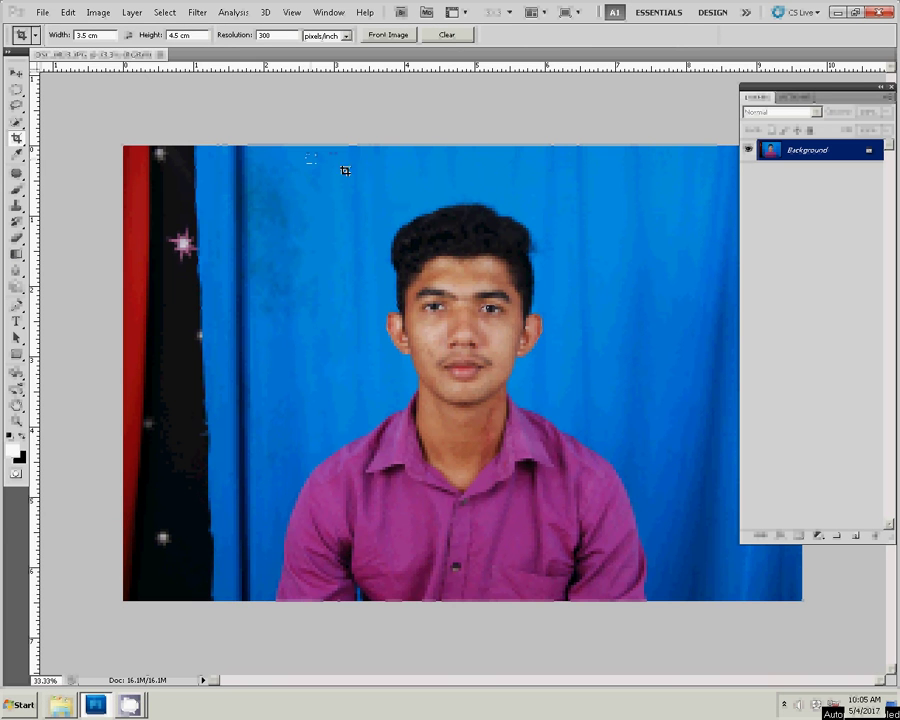
drag(328, 153, 317, 164)
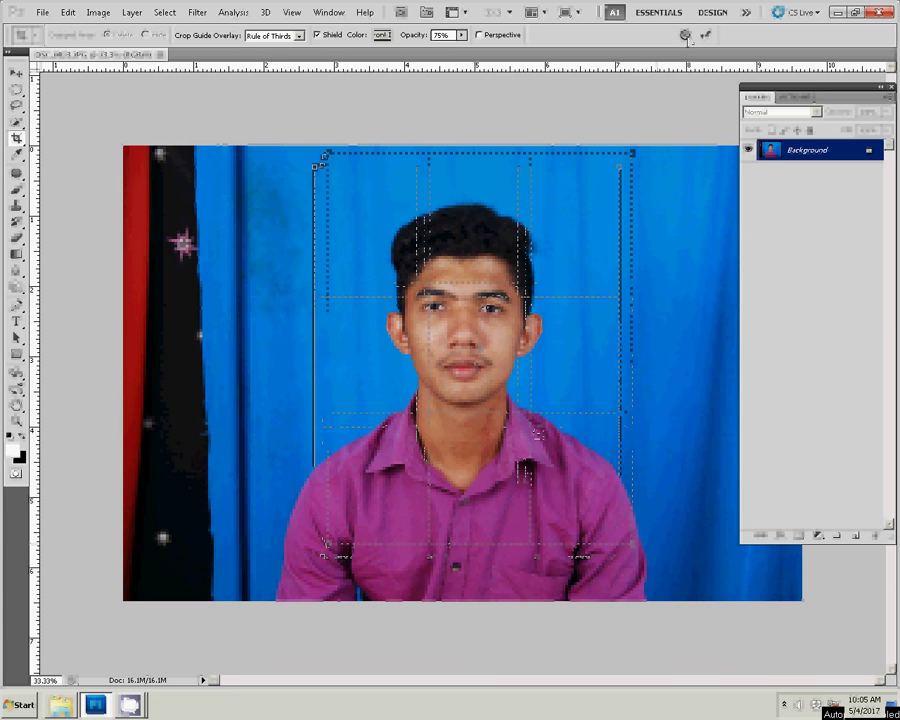
key(Return)
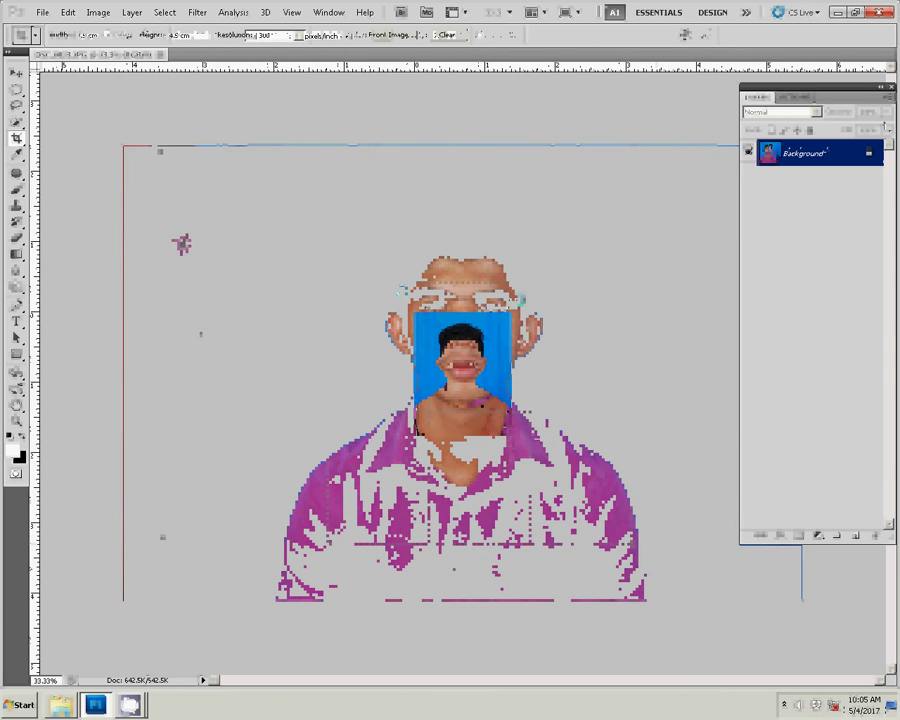
click(803, 98)
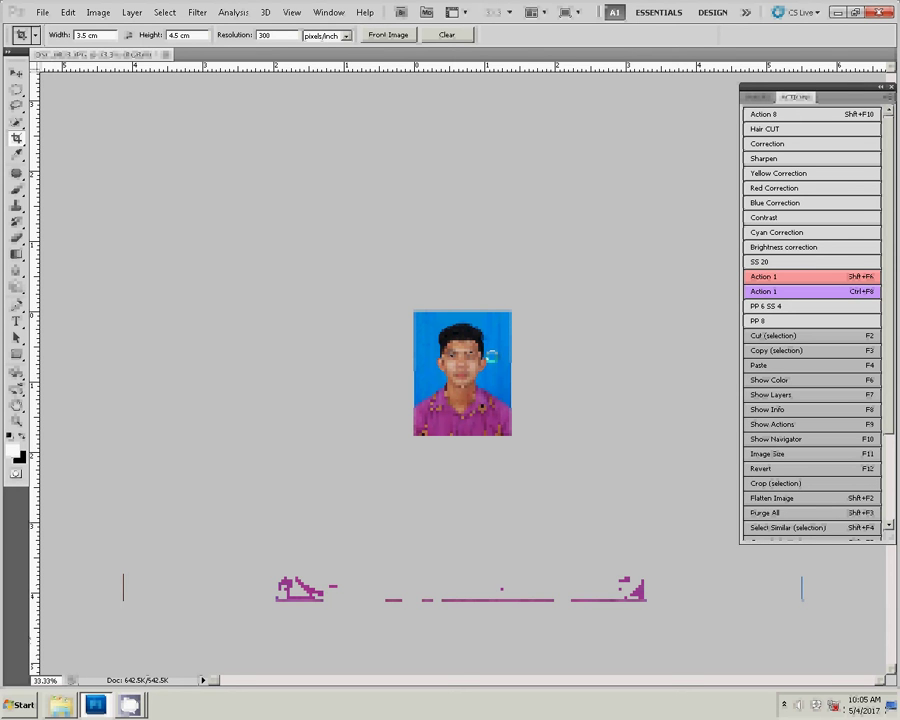
Step: Zoom in and blur away the dark streak on the right side of the neck
key(z)
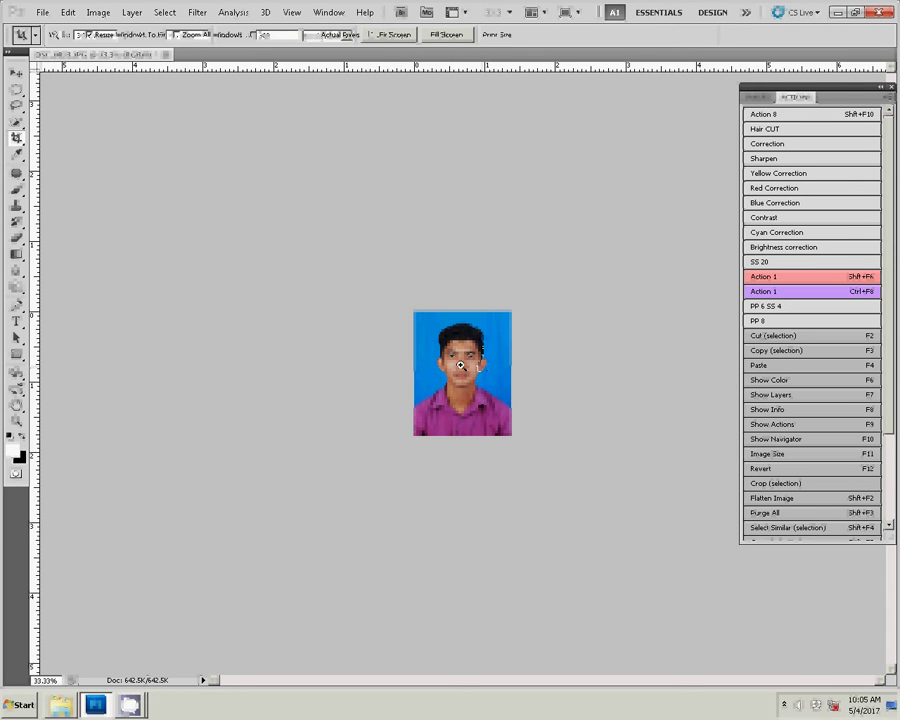
right_click(464, 368)
click(478, 377)
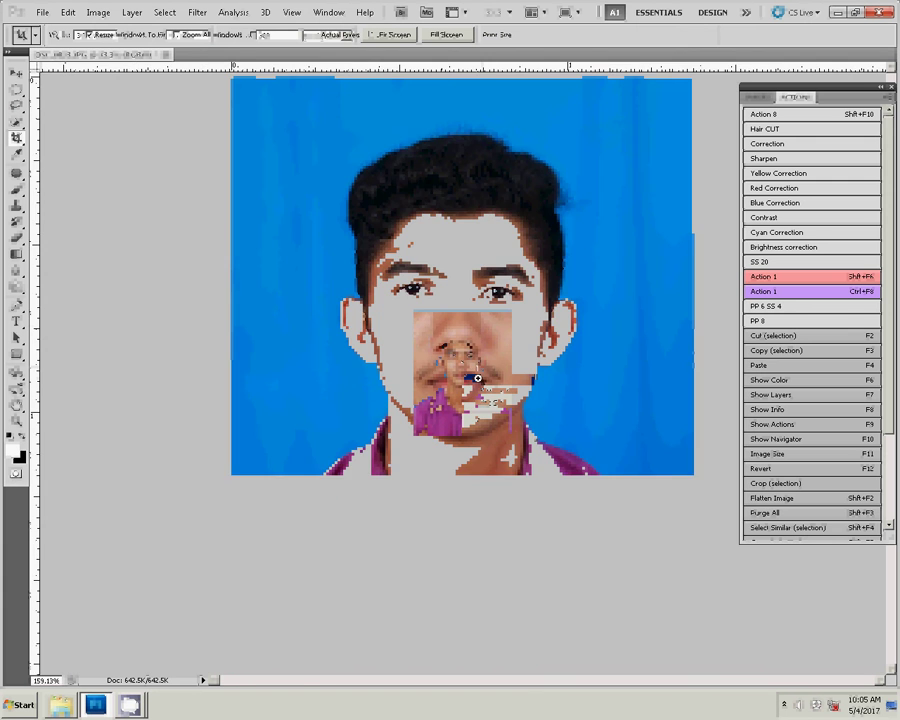
click(483, 370)
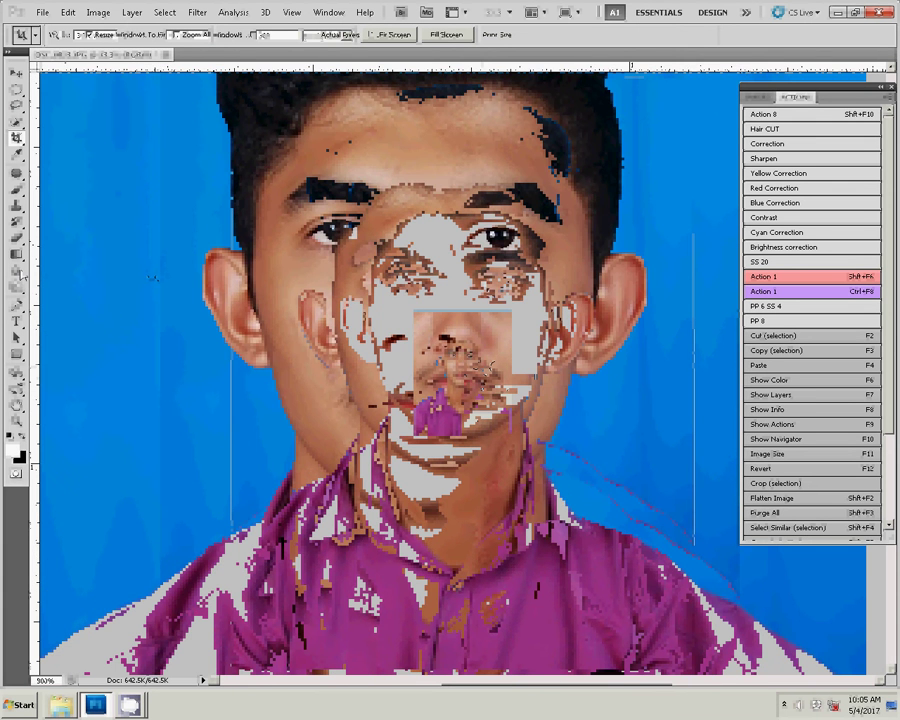
click(16, 270)
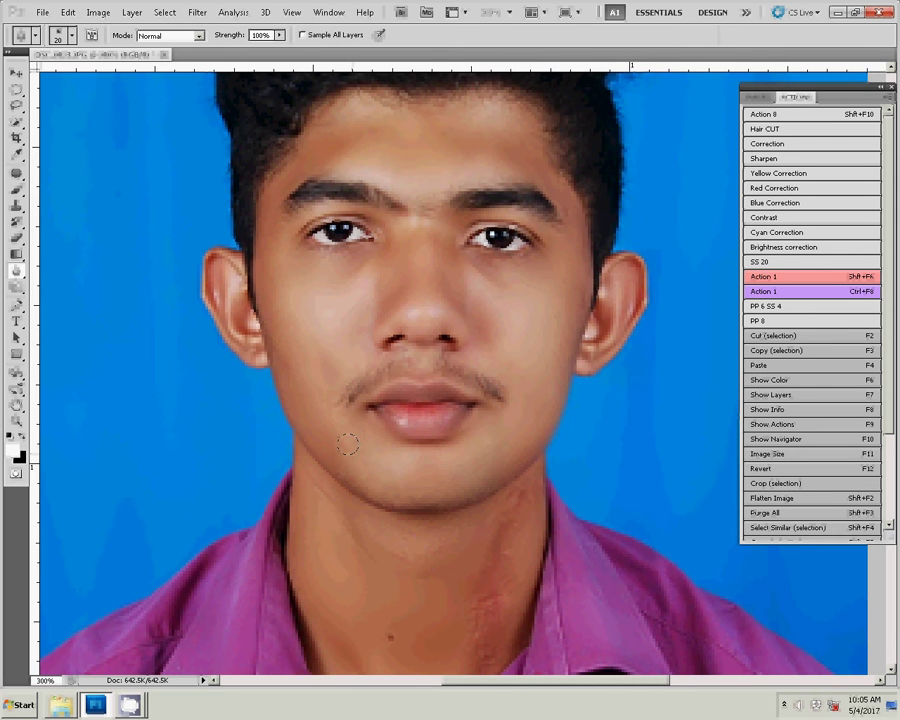
drag(410, 490, 382, 310)
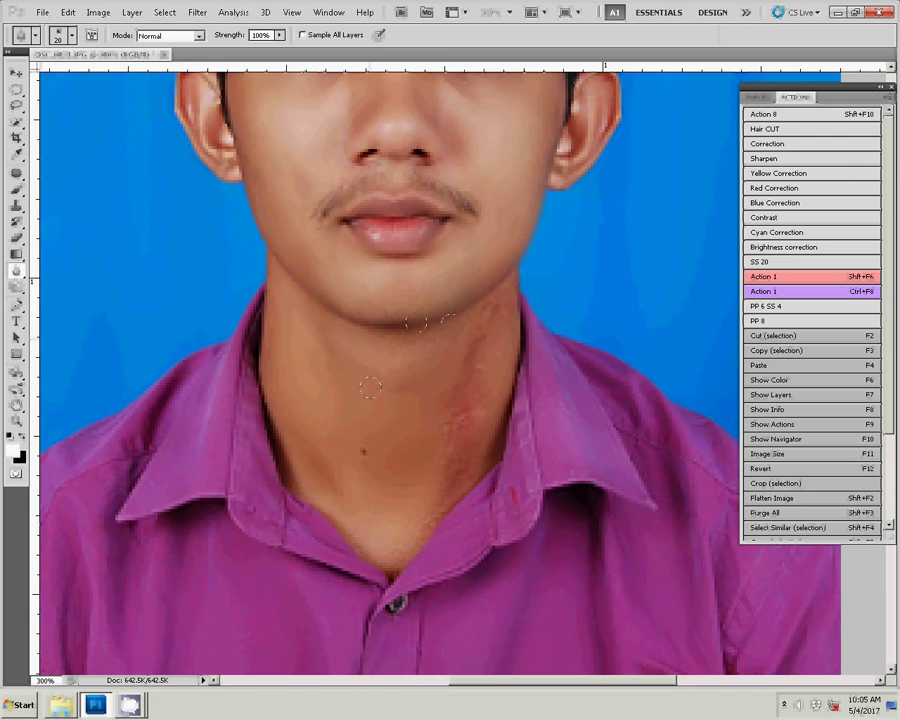
drag(468, 435, 478, 352)
Step: Fit the photo on screen and nudge the Color Balance midtones slightly toward Yellow
key(z)
right_click(443, 400)
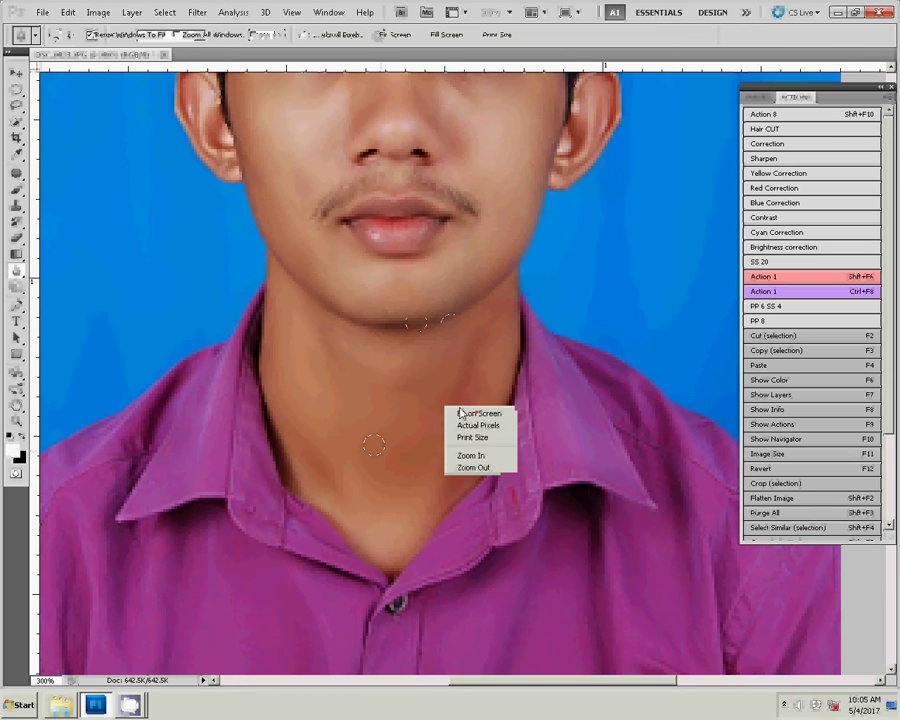
click(470, 411)
key(ctrl+b)
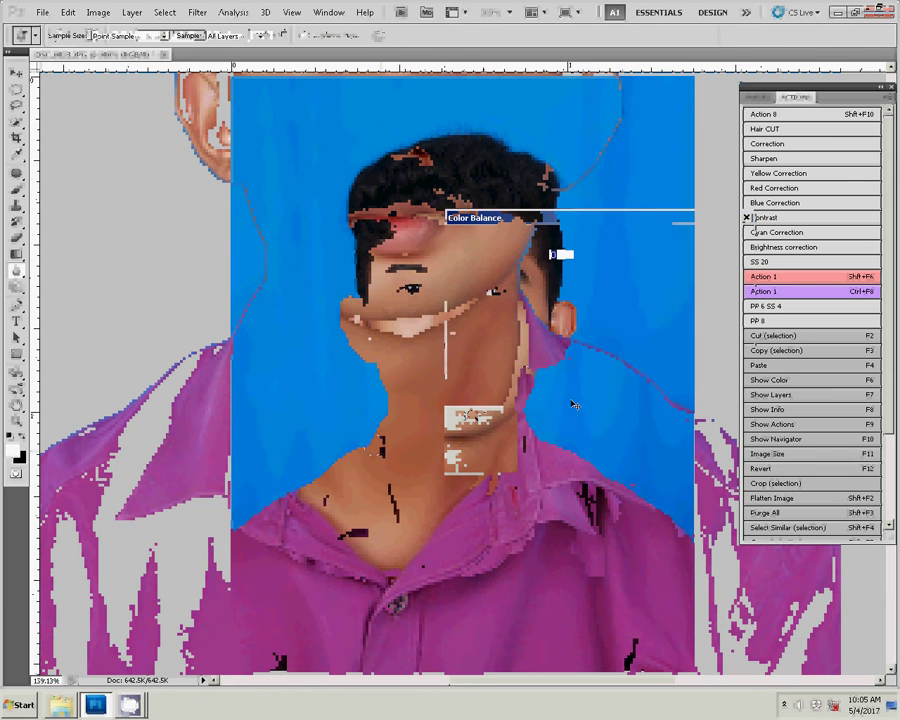
drag(575, 307, 571, 310)
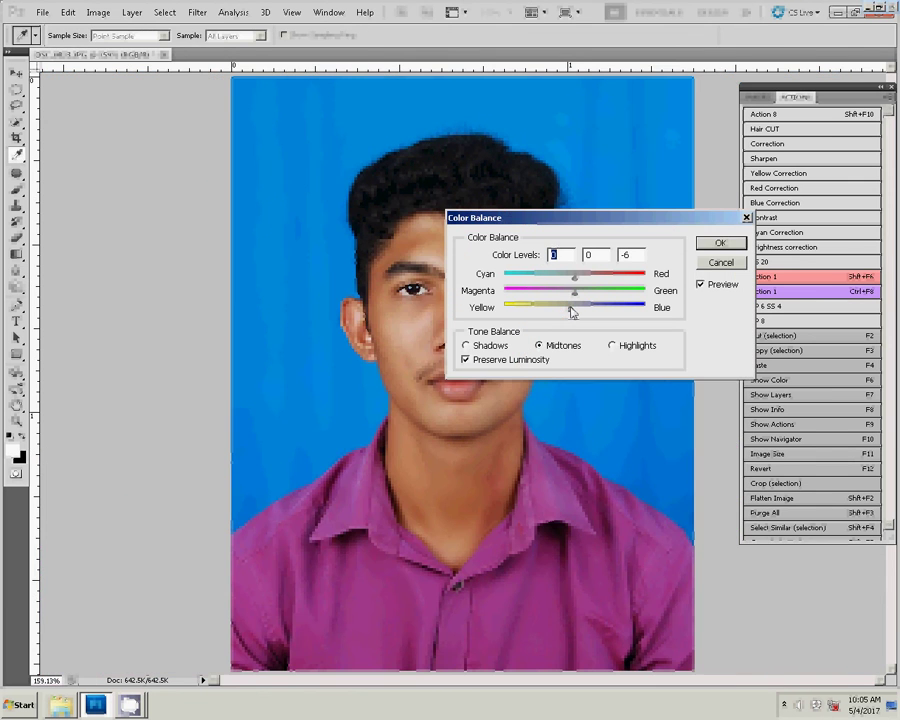
click(719, 242)
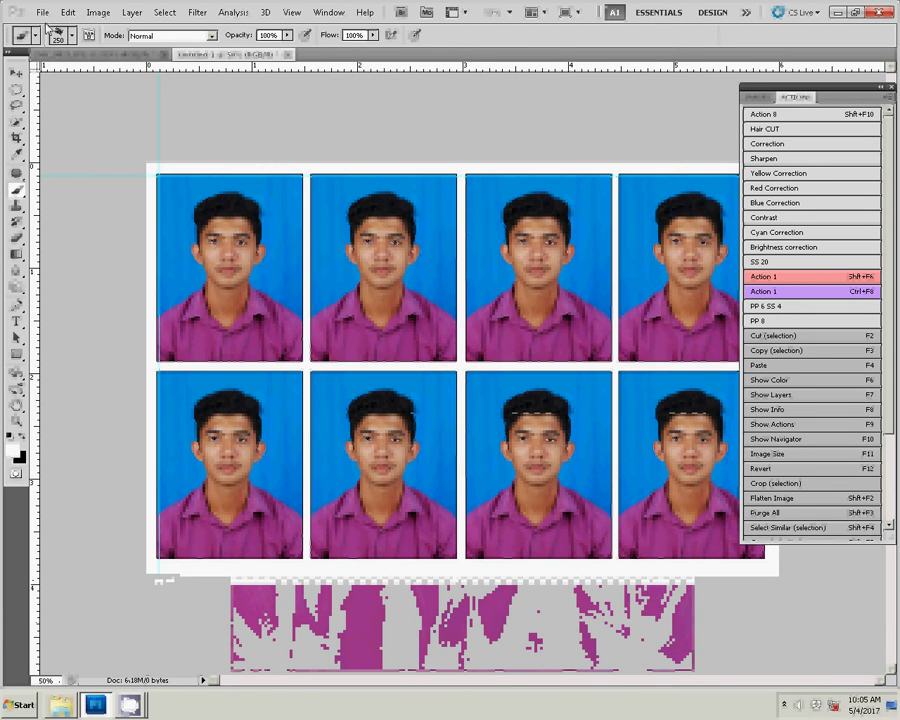
Step: Rotate the photo sheet 90° clockwise and open the Print dialog
click(98, 12)
mouse_move(130, 130)
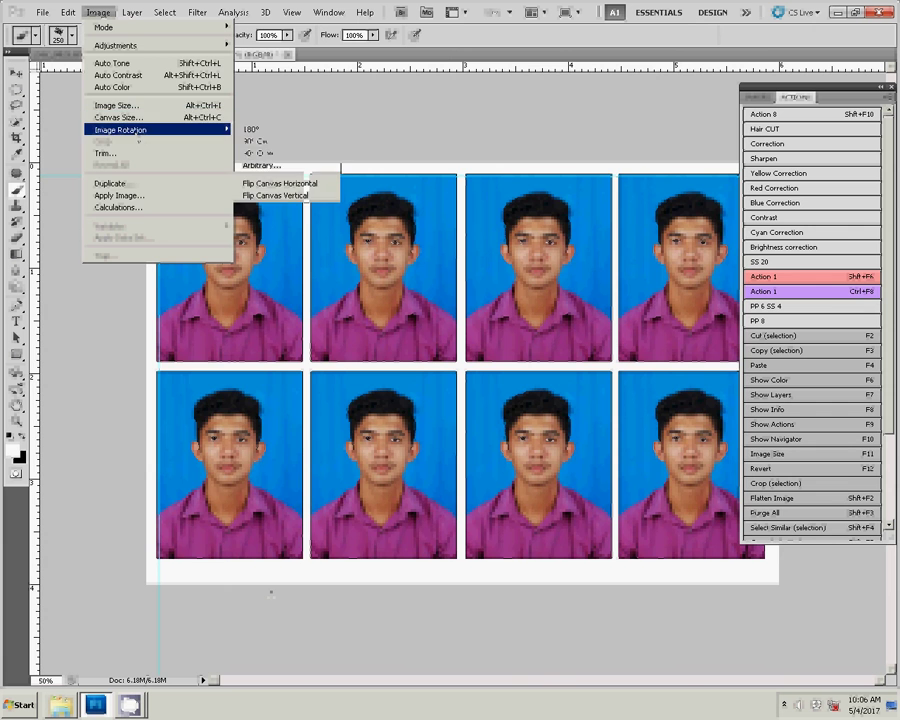
click(260, 141)
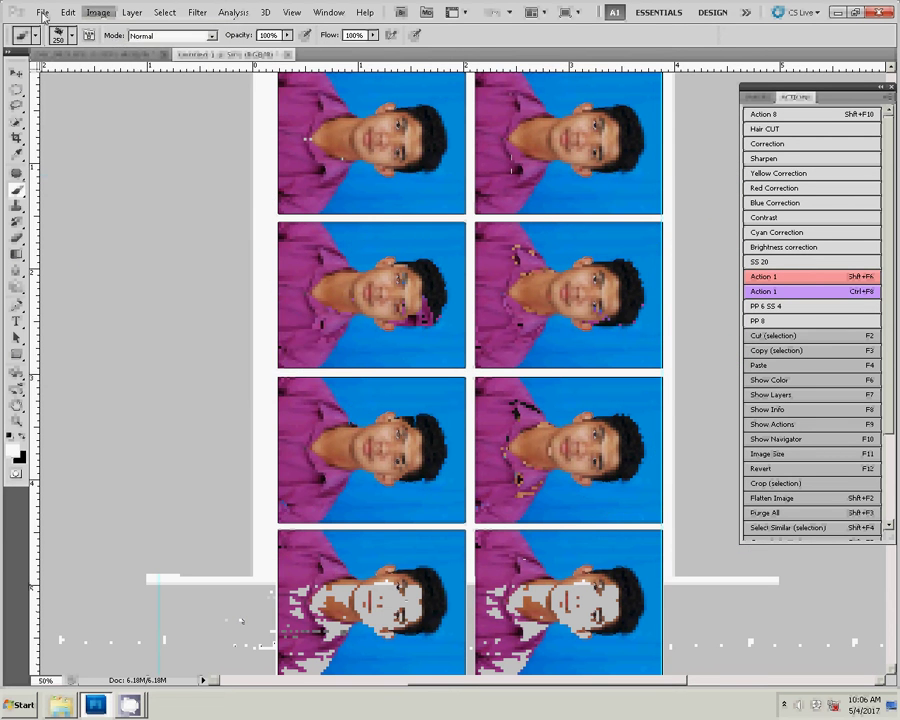
click(43, 14)
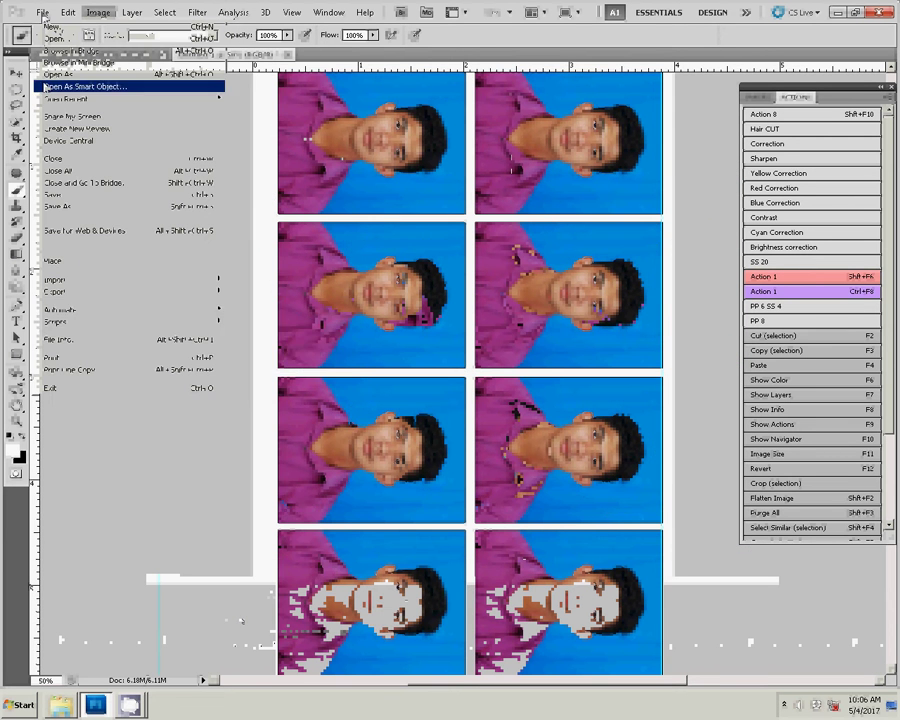
click(64, 358)
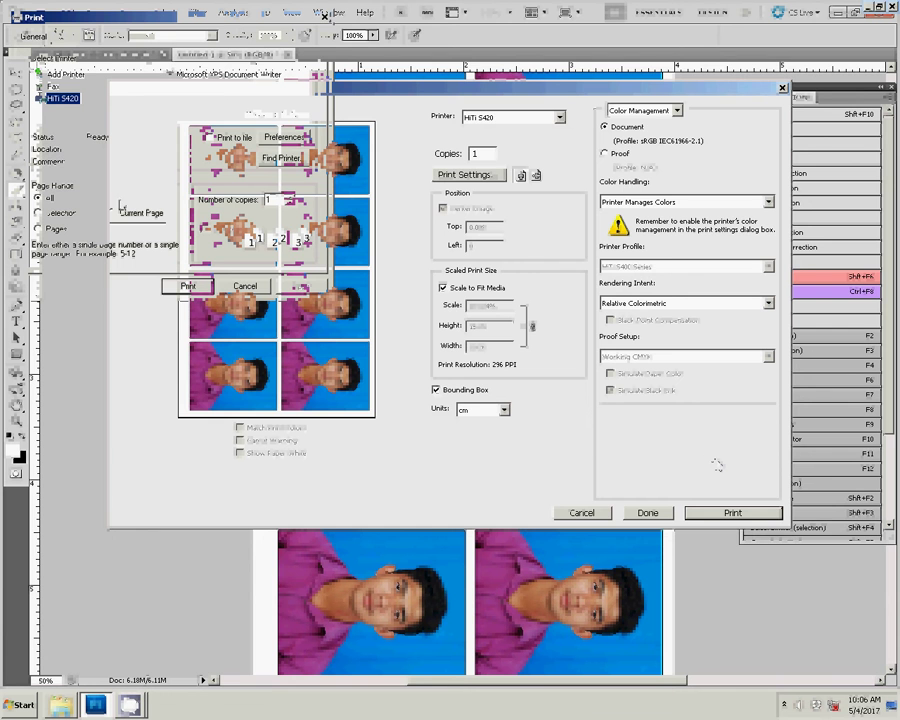
Step: Print the rotated eight-photo sheet on the HiTi S420 printer
click(186, 287)
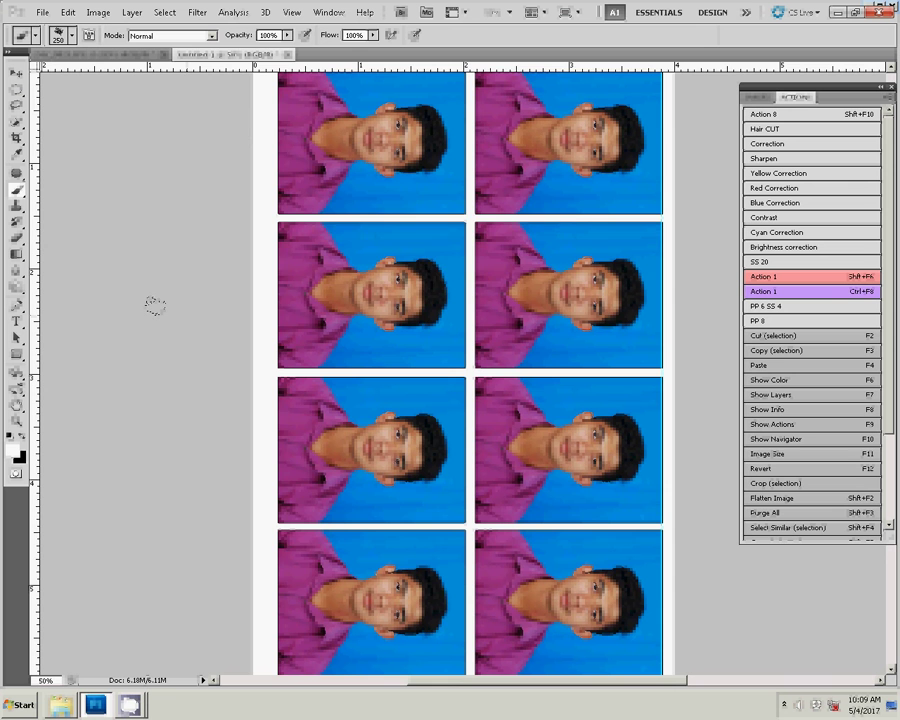
Step: Close the sheet without saving and start a WIA import from the CanoScan scanner
key(ctrl+w)
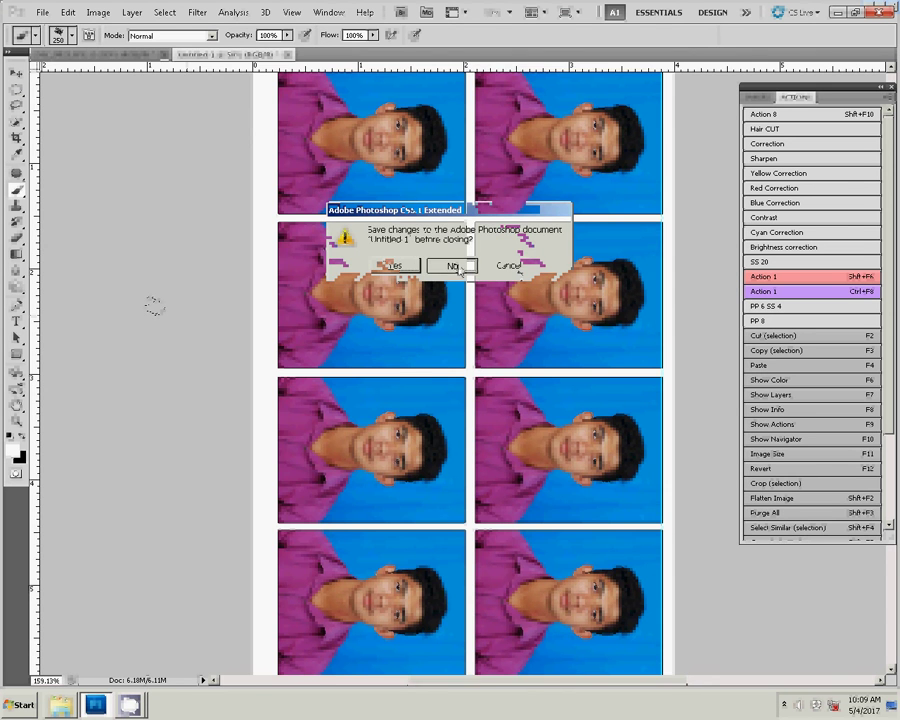
click(459, 267)
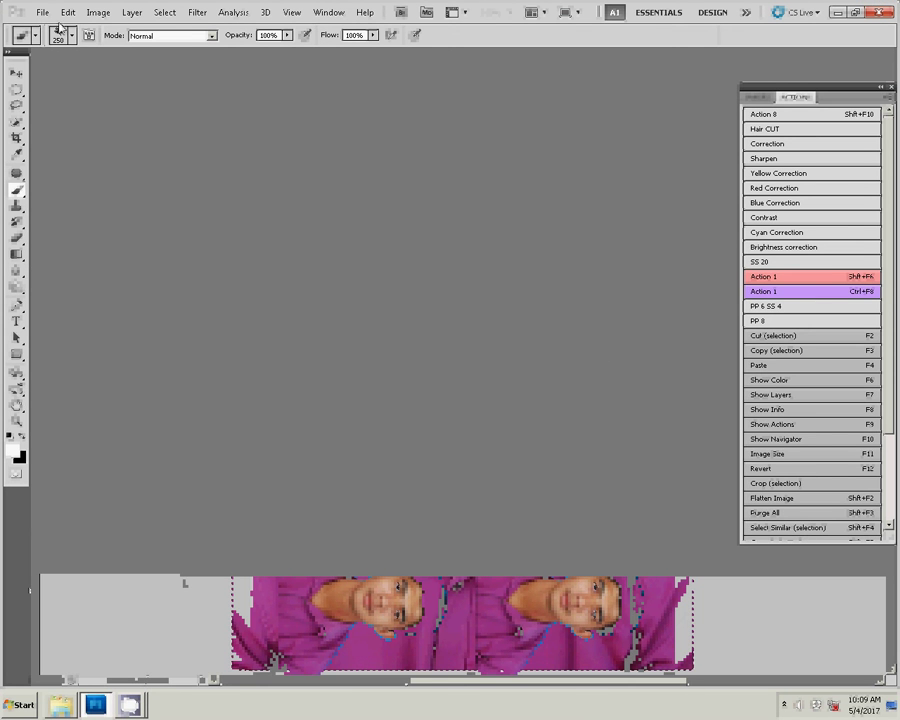
click(48, 13)
mouse_move(56, 280)
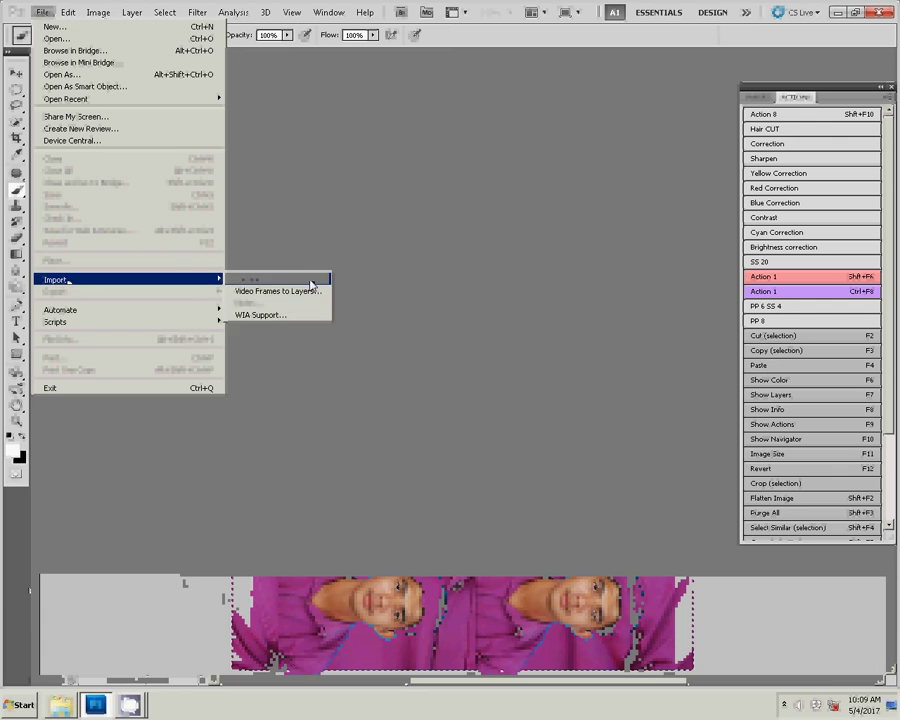
click(280, 315)
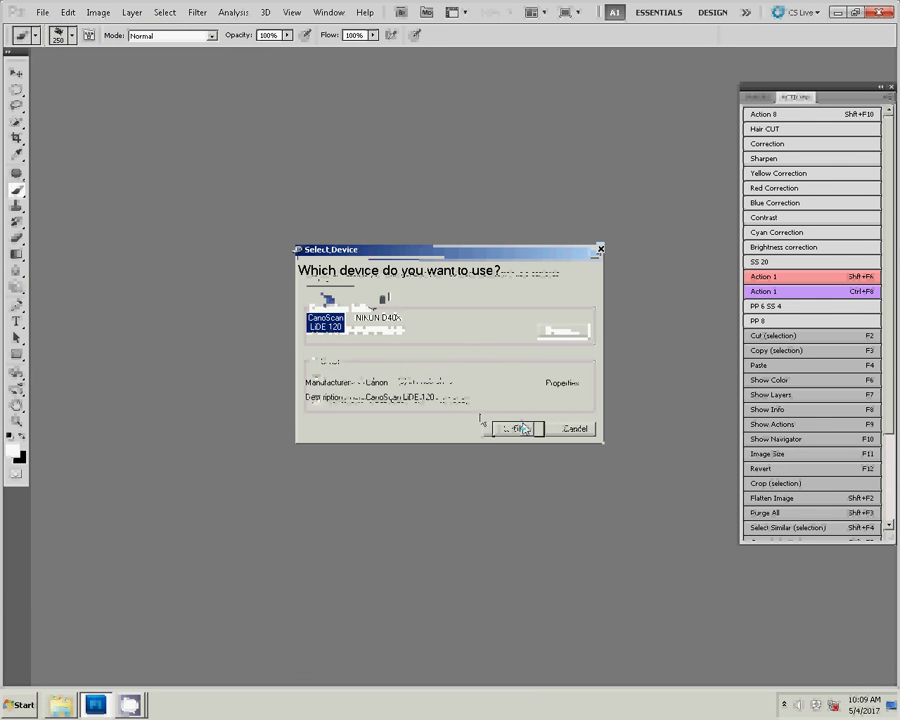
click(524, 428)
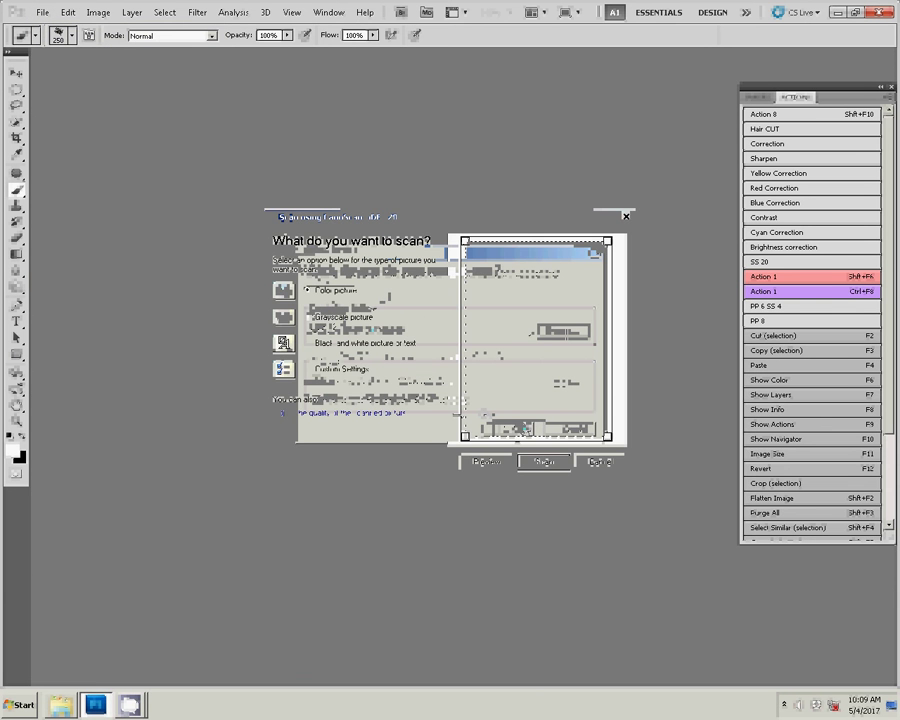
Step: Preview the scan, frame both photos, and scan them into Photoshop
click(368, 413)
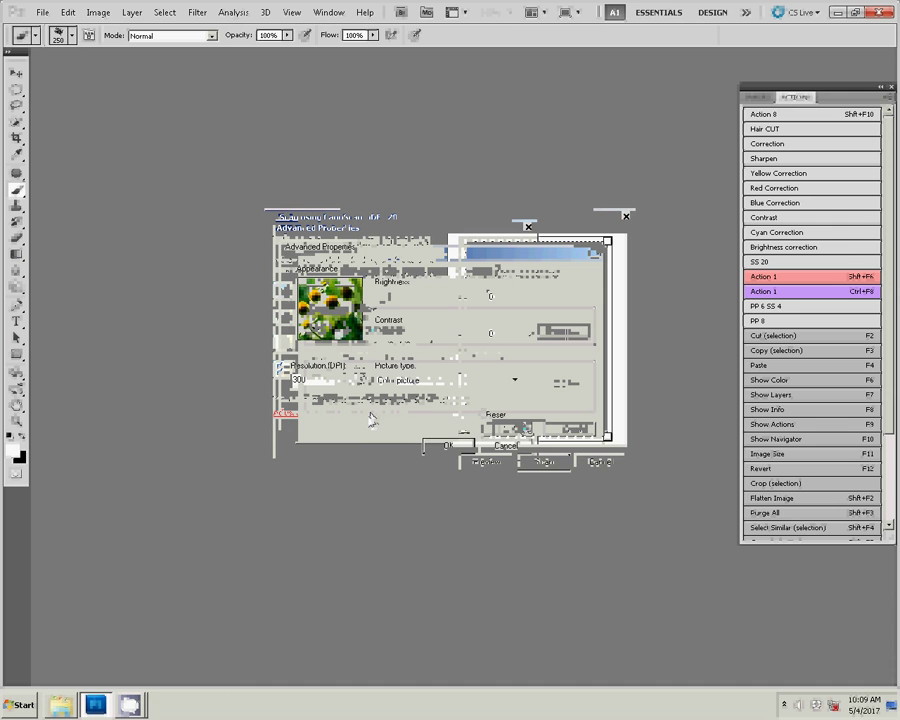
click(447, 446)
click(483, 462)
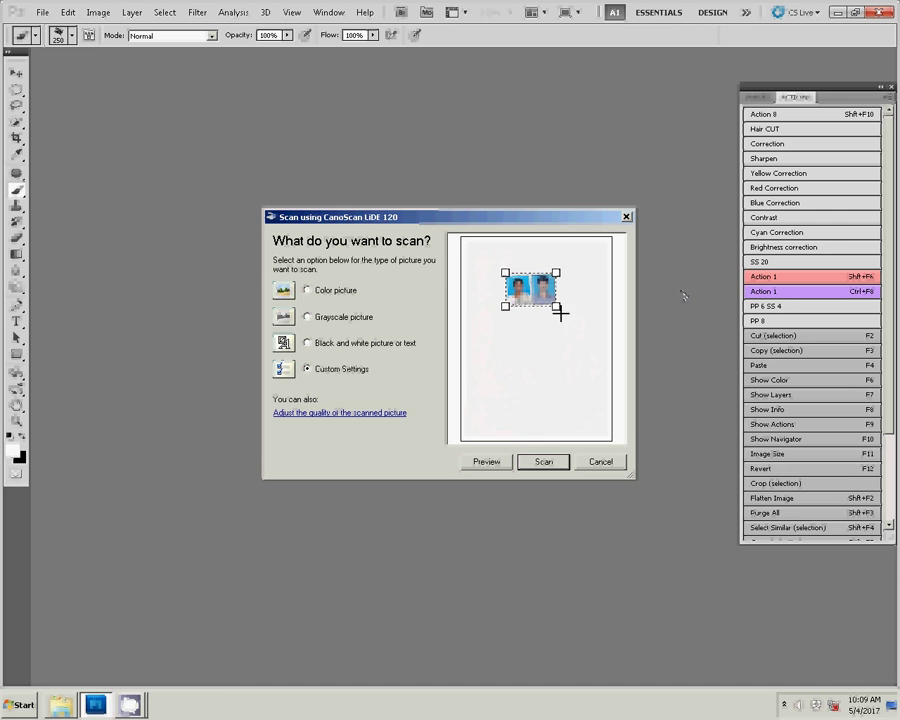
drag(505, 272, 501, 269)
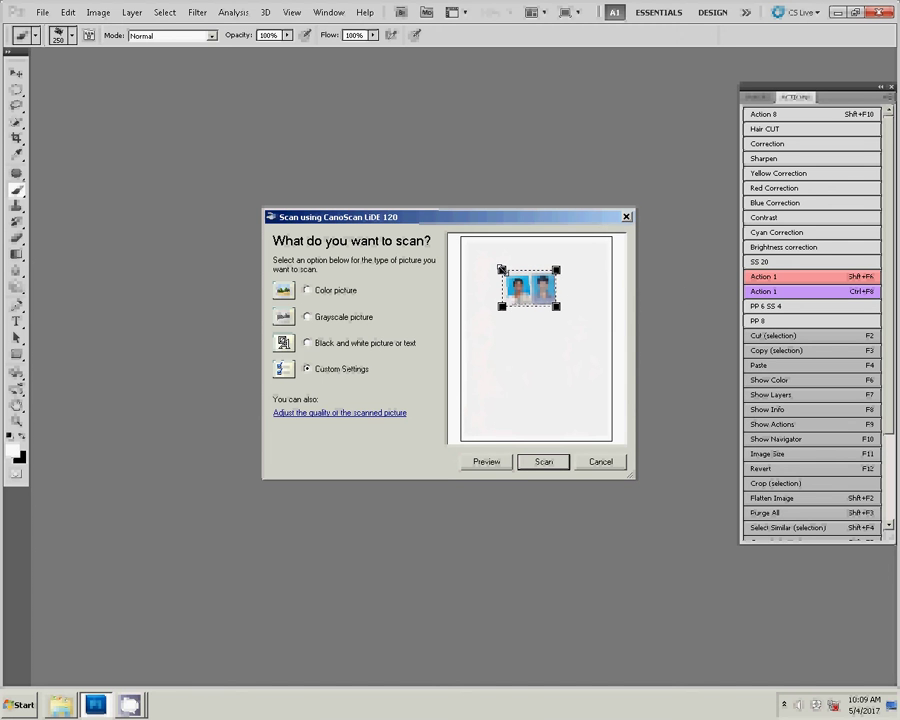
drag(556, 306, 561, 311)
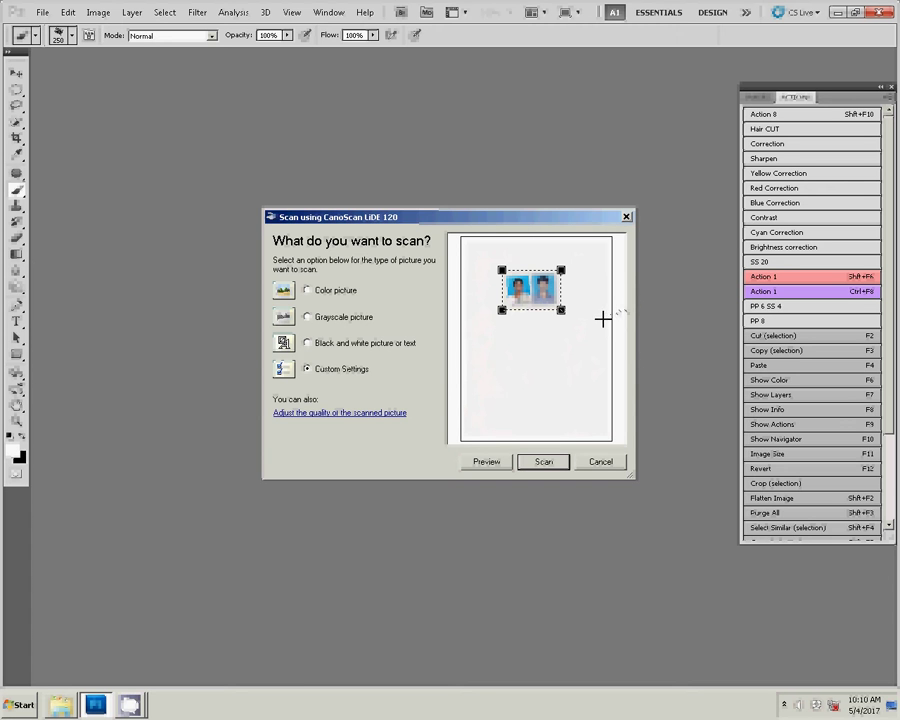
click(540, 463)
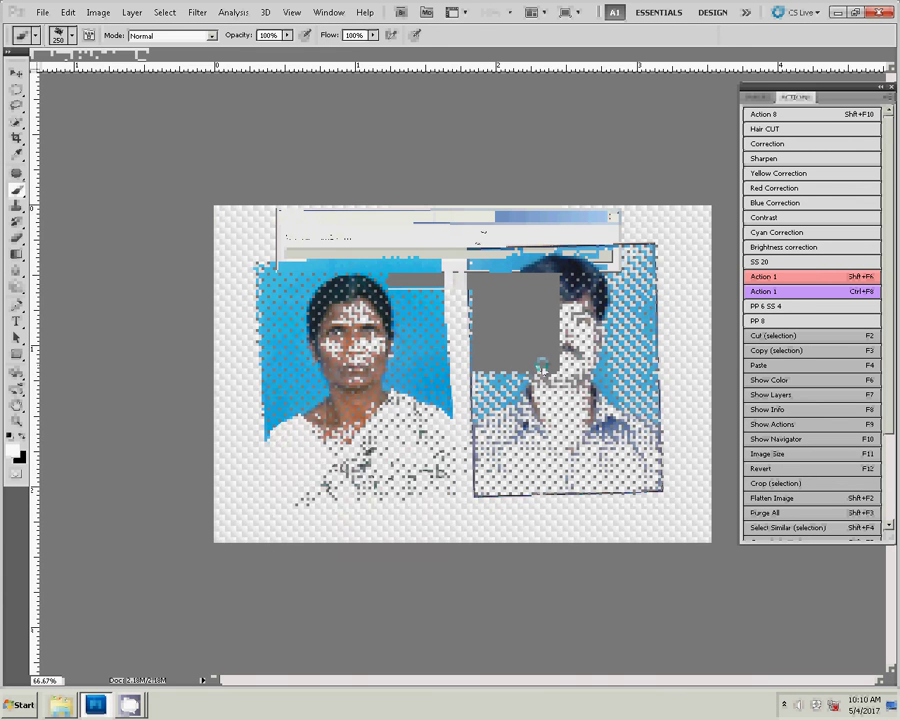
Step: Zoom in closely on the woman's scanned photo
key(z)
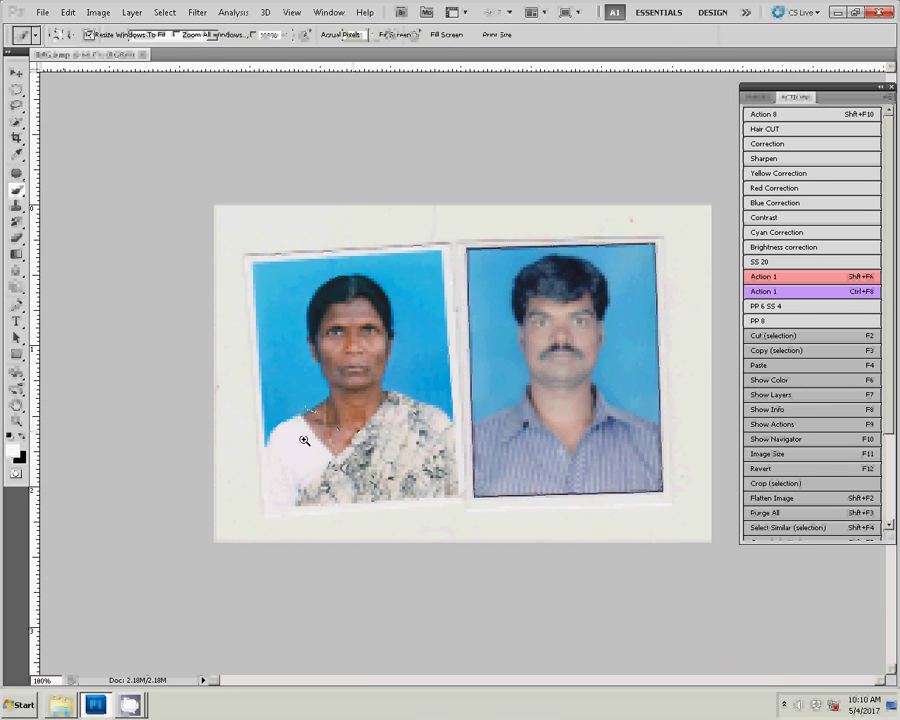
click(268, 449)
click(268, 449)
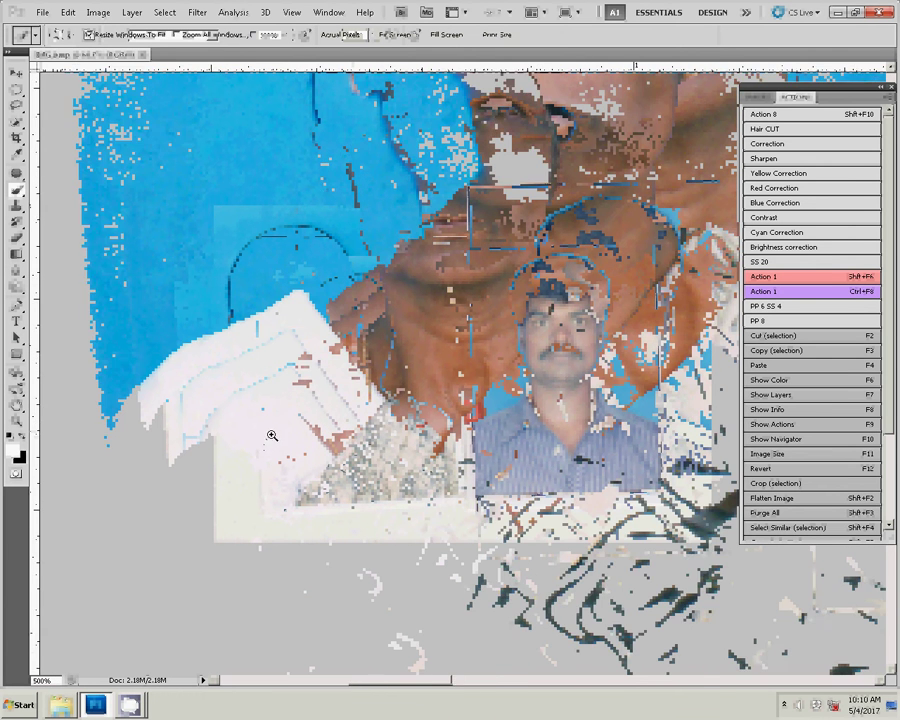
click(281, 428)
Step: Start a pen path along the shoulder and neck edge, then pan to inspect it
key(p)
click(82, 428)
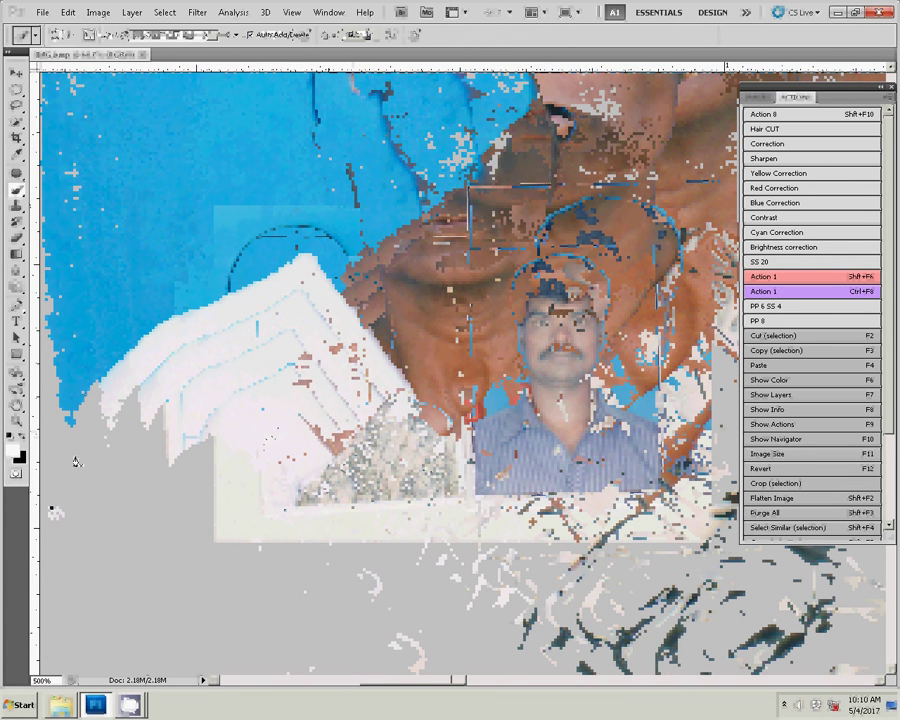
click(66, 480)
click(172, 326)
click(318, 262)
drag(456, 185, 397, 261)
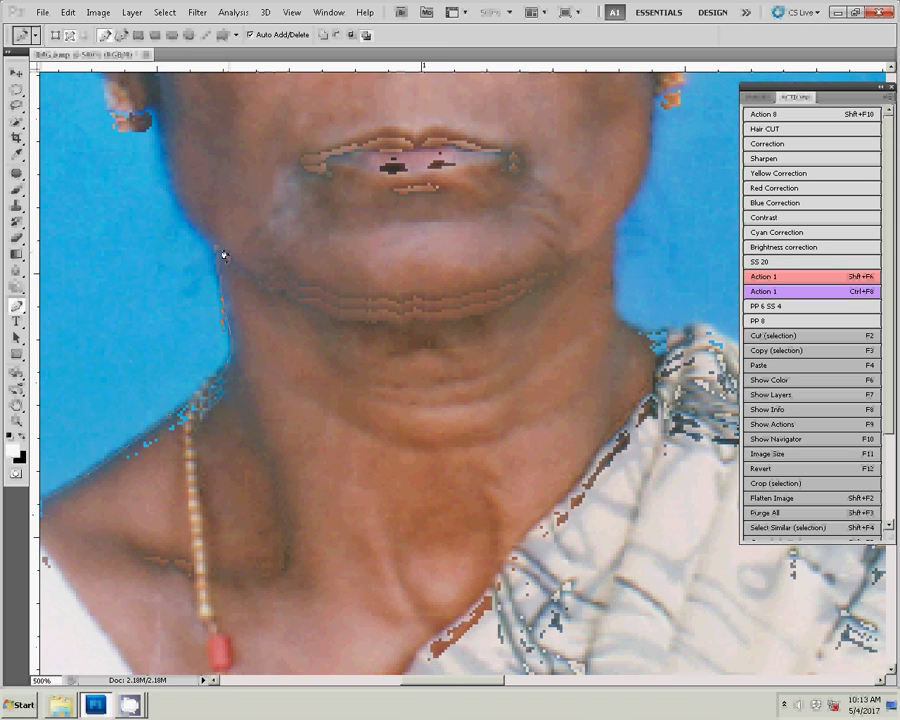
scroll(291, 683, up, 1)
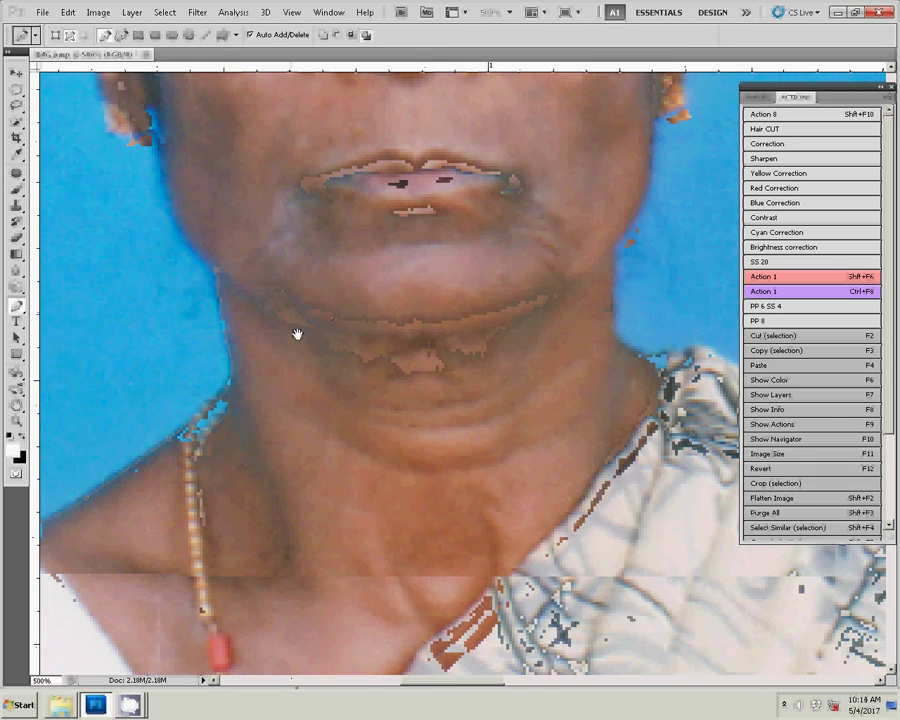
scroll(347, 485, left, 2)
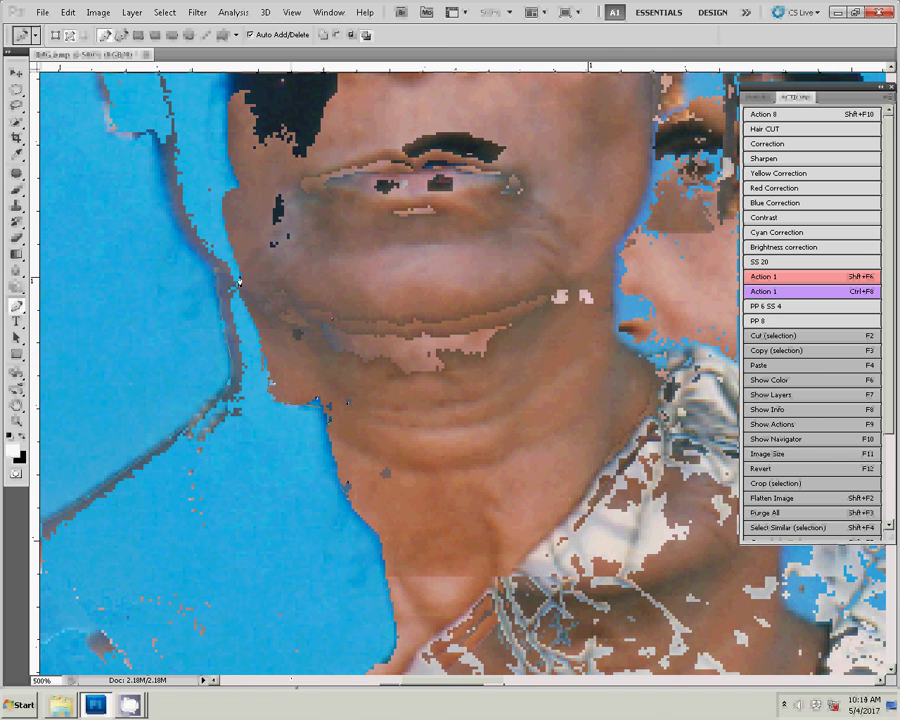
Step: In Explorer, search 'mer' in the DHANUSH STUDIO 2016 .2017 folder and select the MErry photo
key(alt+Tab)
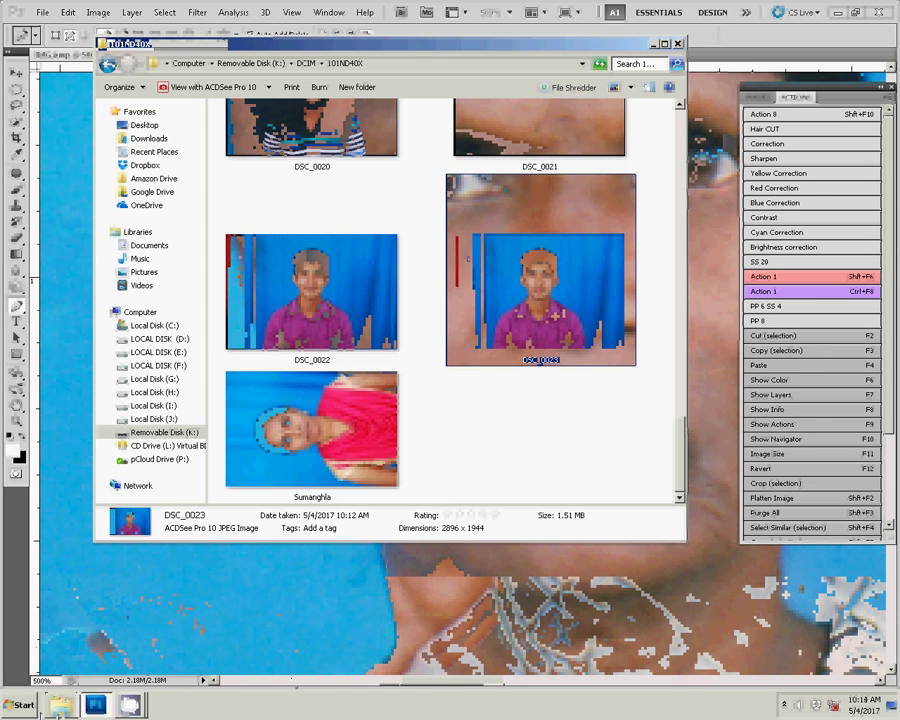
click(155, 379)
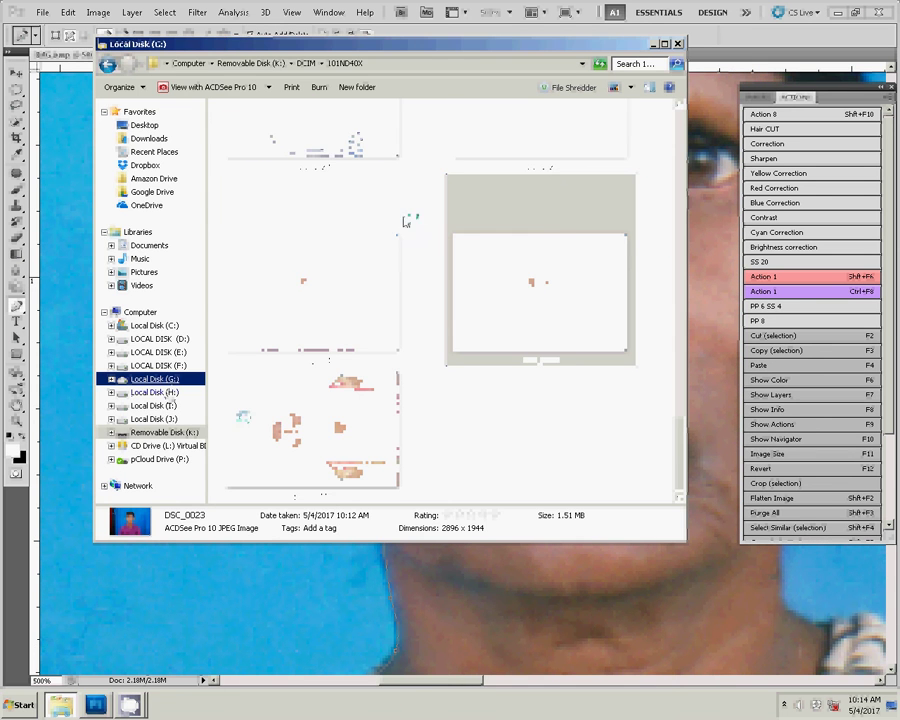
key(Up)
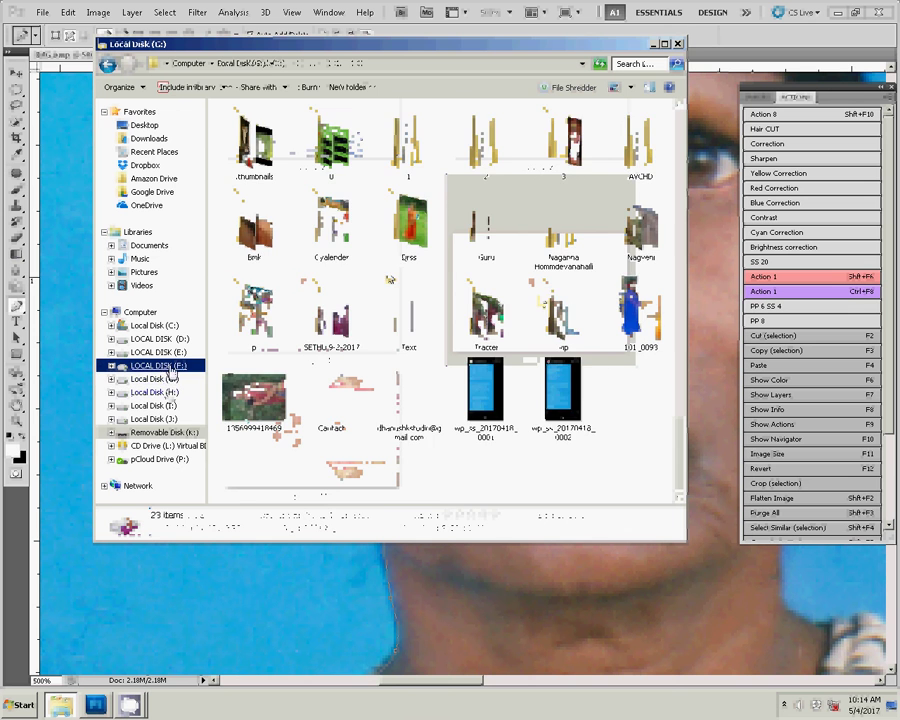
double_click(295, 127)
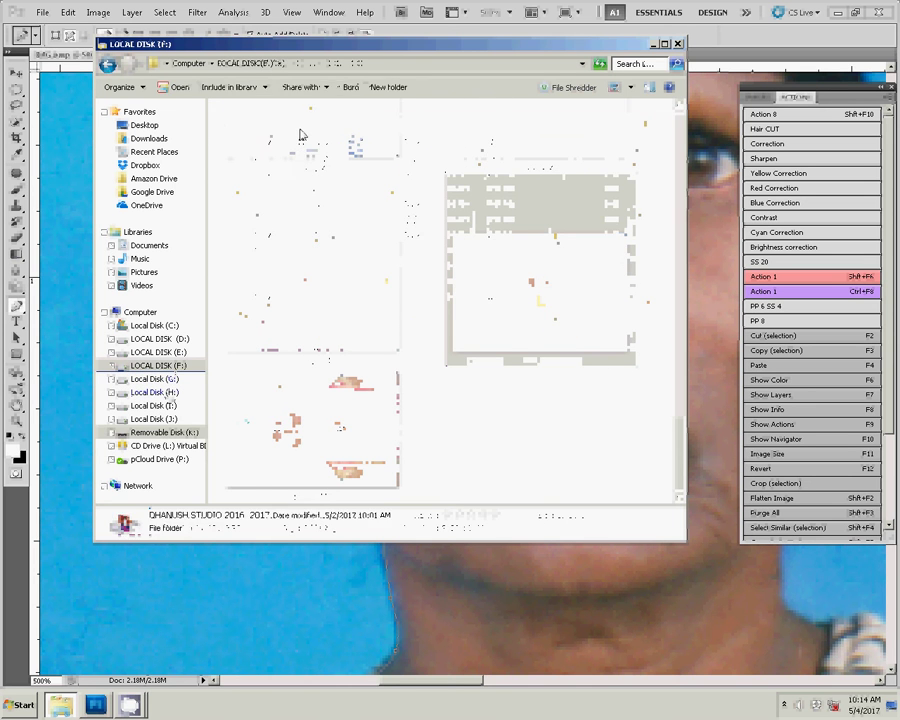
click(628, 64)
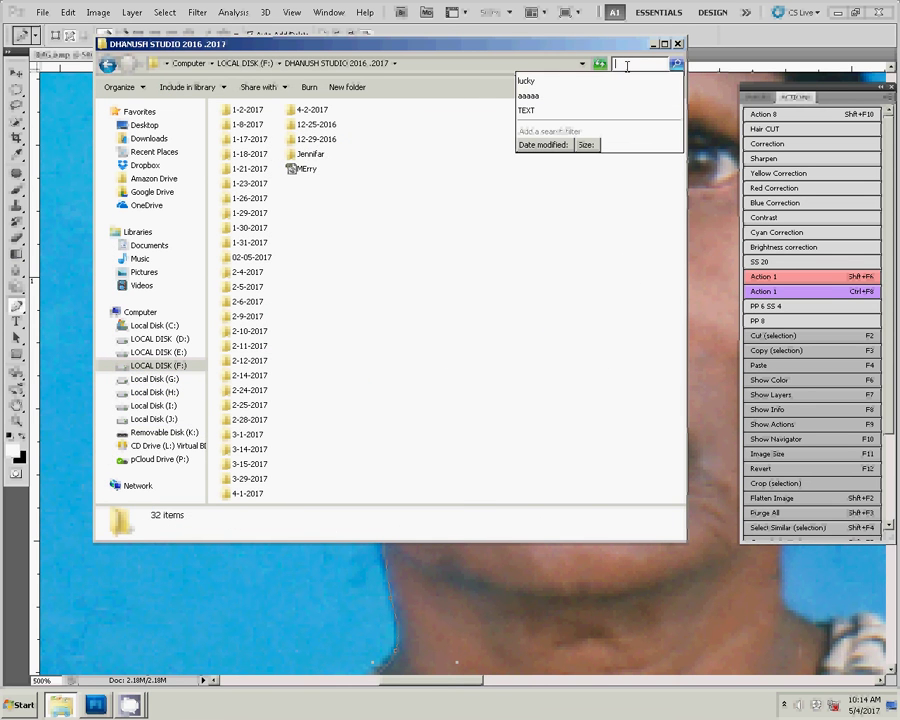
text(m)
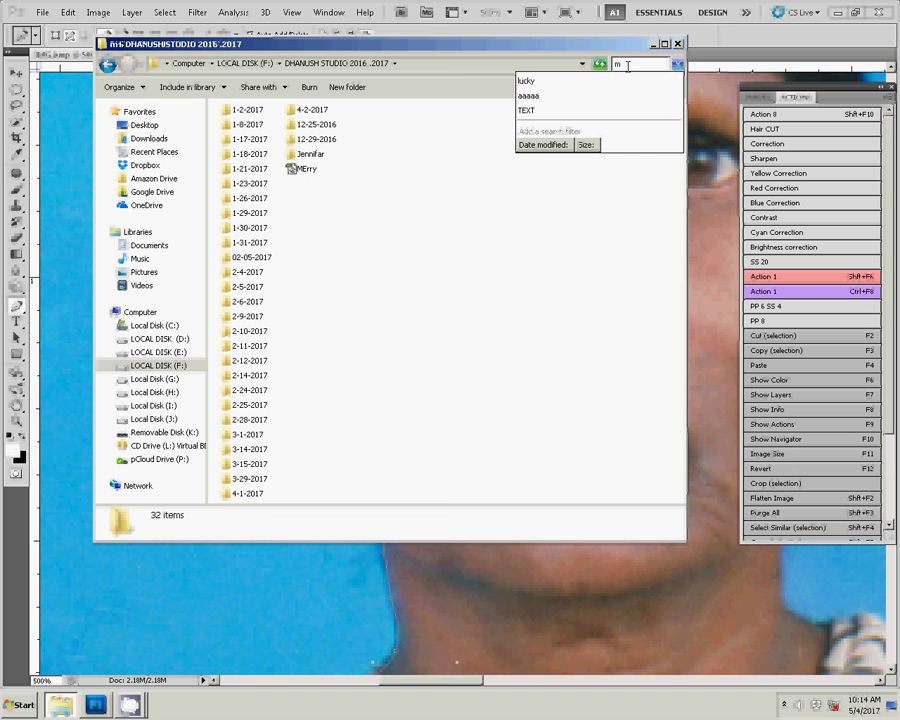
text(er)
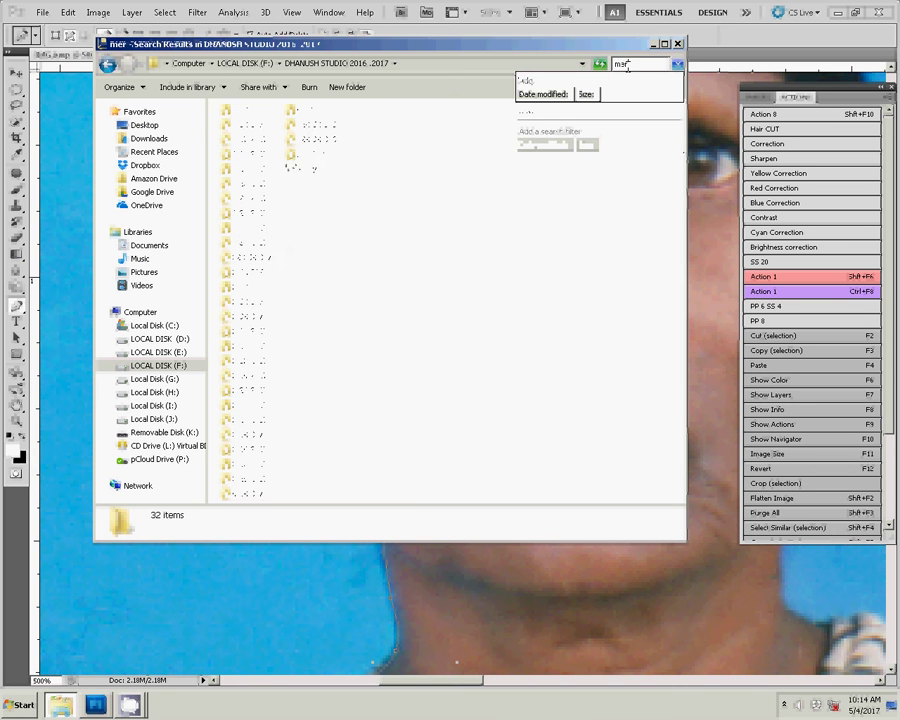
click(313, 261)
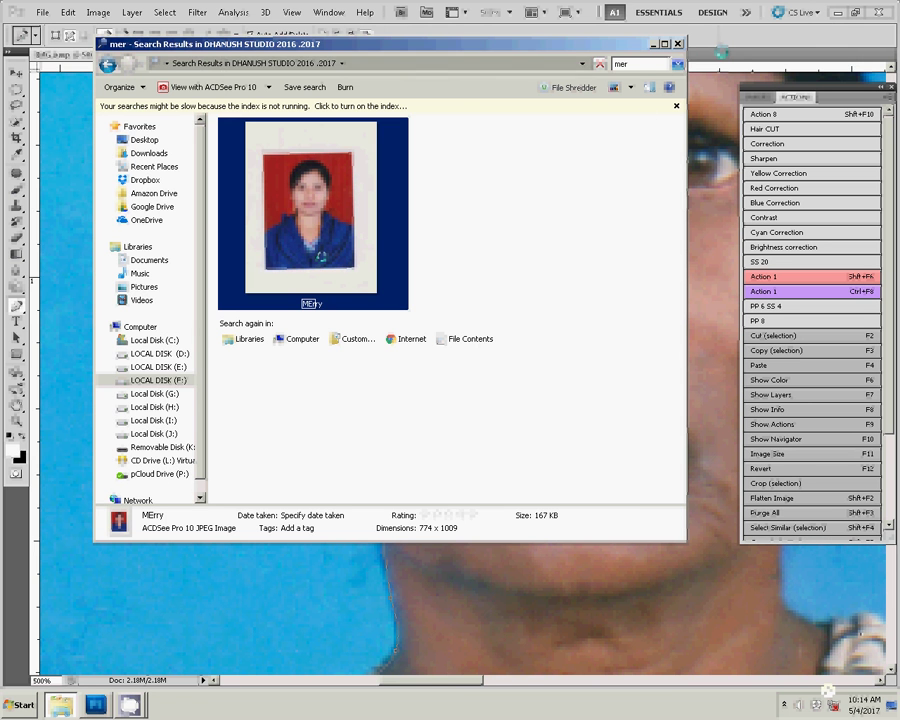
click(716, 49)
Step: Bring the MErry photo into Photoshop and crop a 3.5 × 4.5 cm frame around the woman
drag(312, 301, 318, 304)
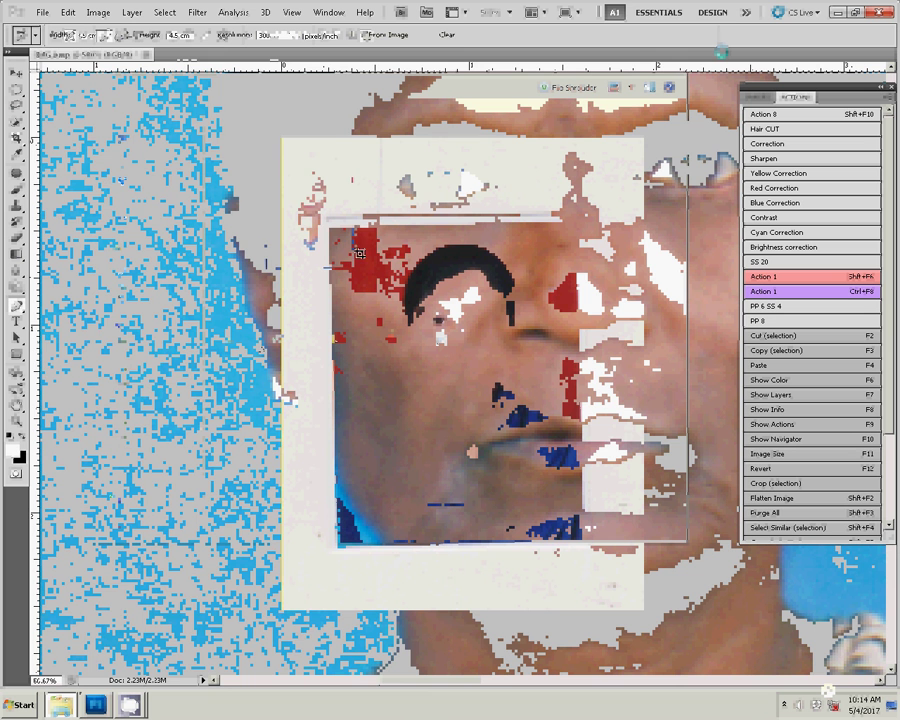
drag(576, 545, 338, 228)
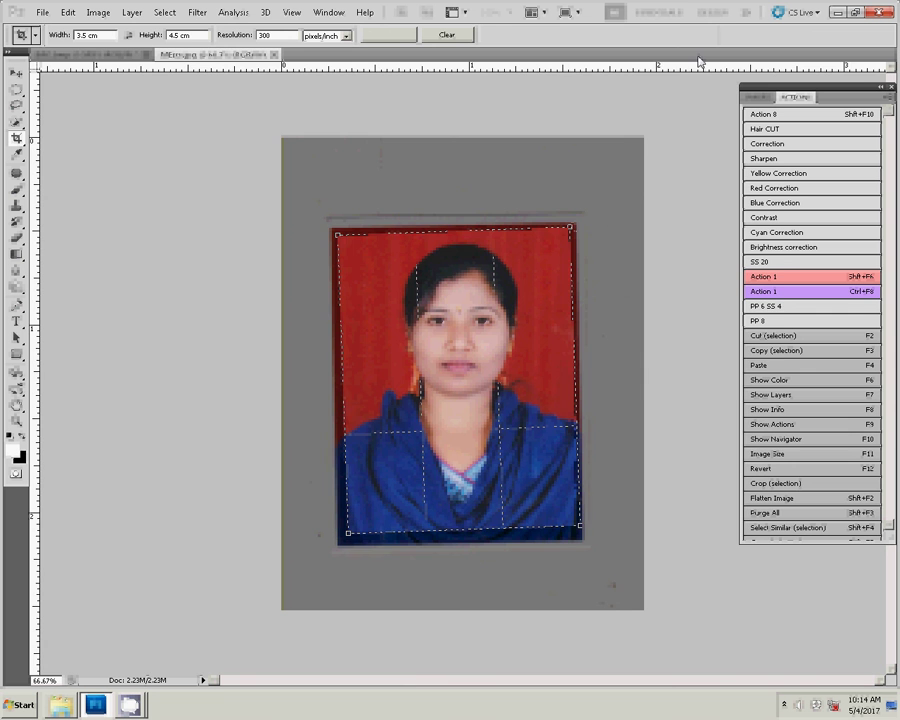
key(Return)
Step: Darken the portrait's midtones to 0.76 with Levels
key(ctrl+l)
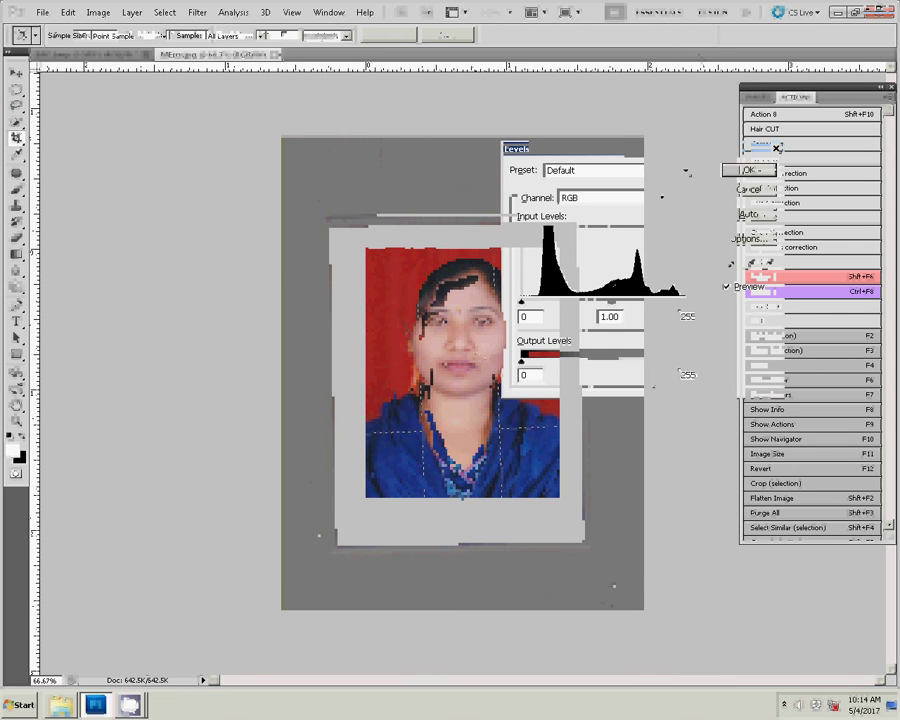
drag(610, 301, 625, 301)
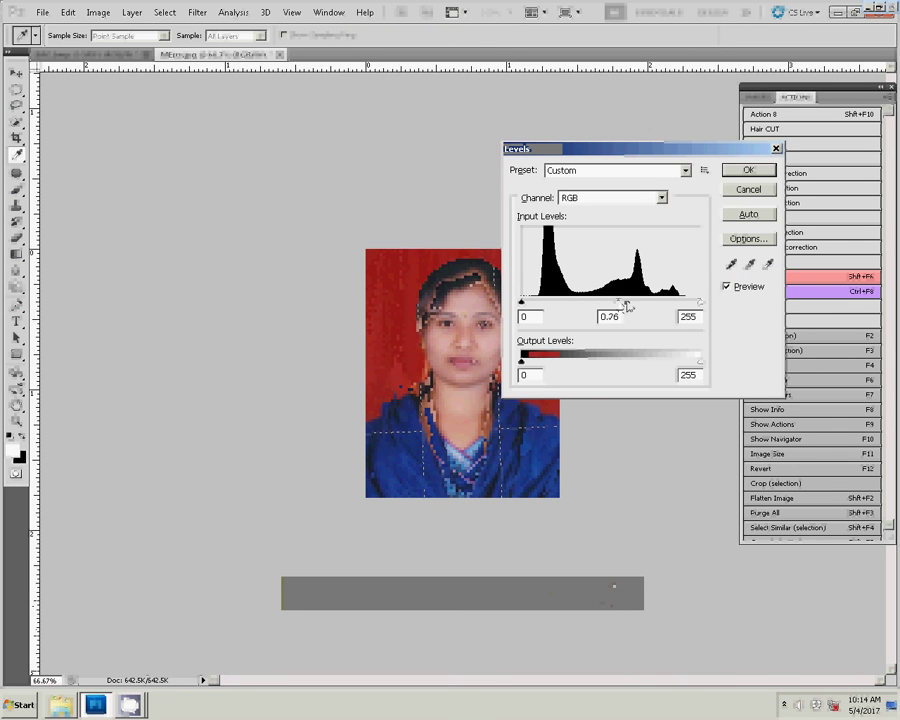
click(747, 169)
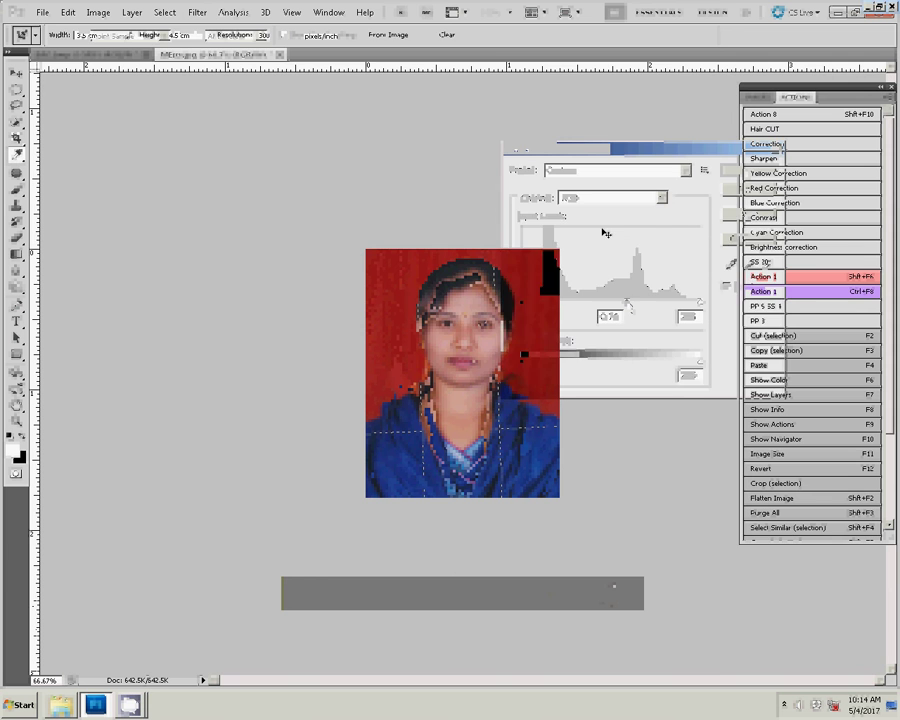
Step: Remove the yellow cast with a Color Balance Yellow/Blue shift of -23
key(ctrl+b)
drag(592, 216, 681, 191)
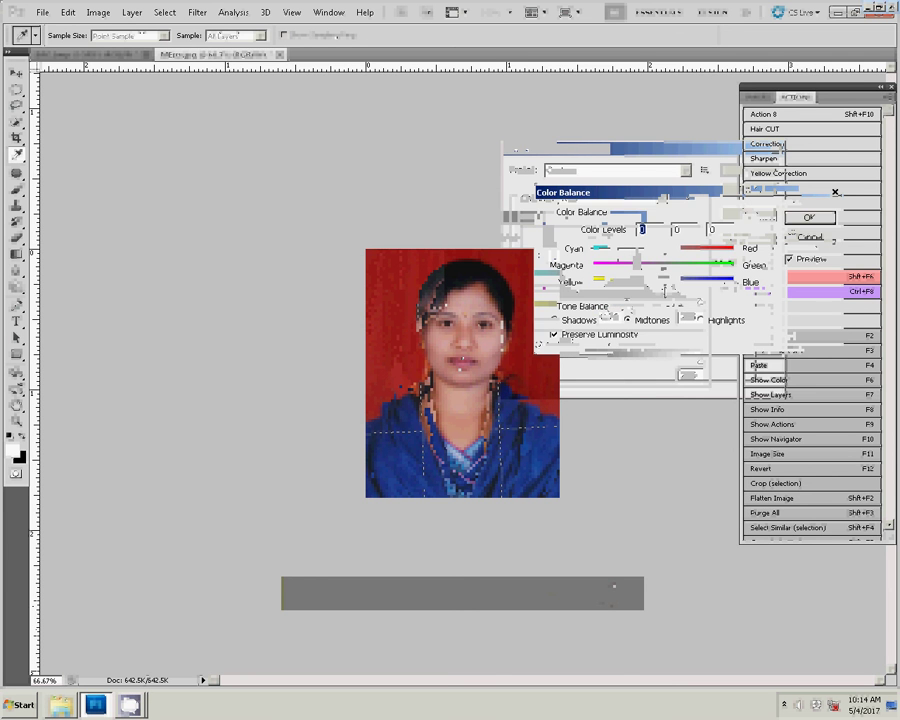
drag(662, 283, 650, 288)
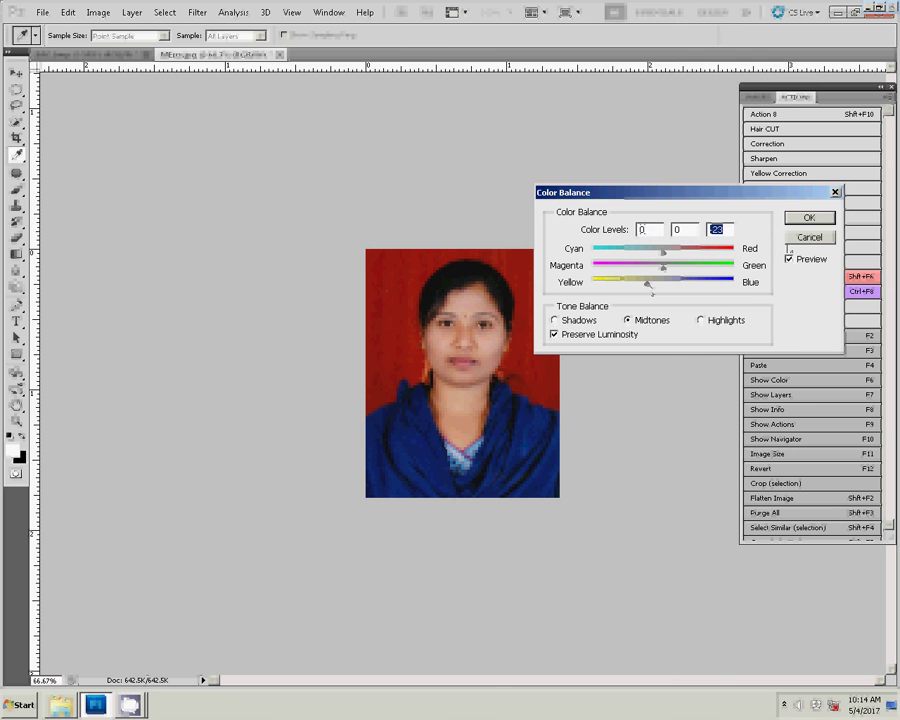
key(Return)
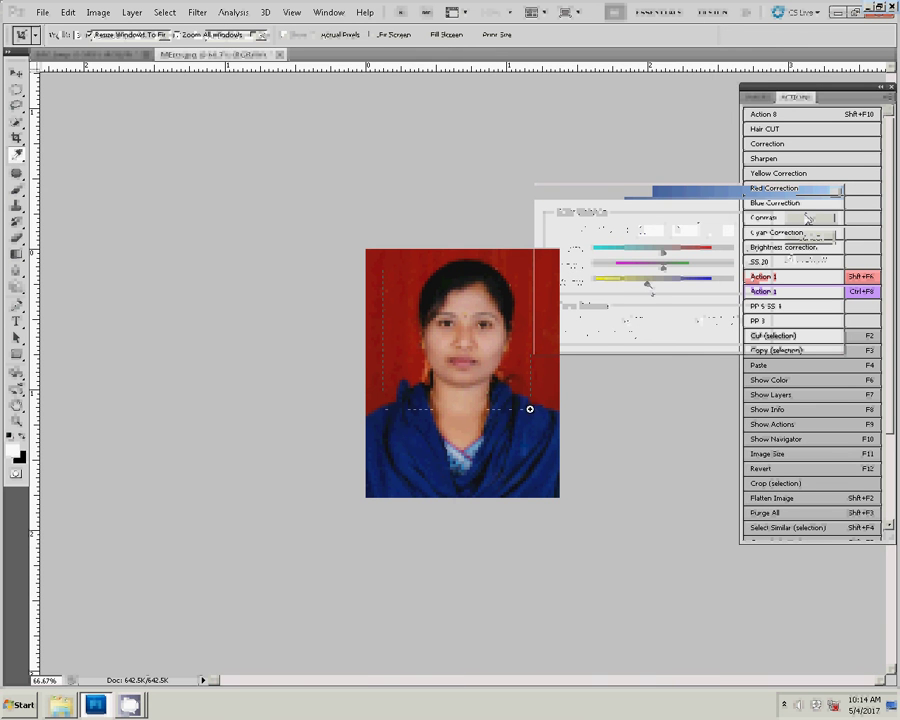
Step: Fit the photo on screen and apply a second Levels pass with midtone 0.92
drag(538, 406, 560, 406)
right_click(512, 362)
click(540, 368)
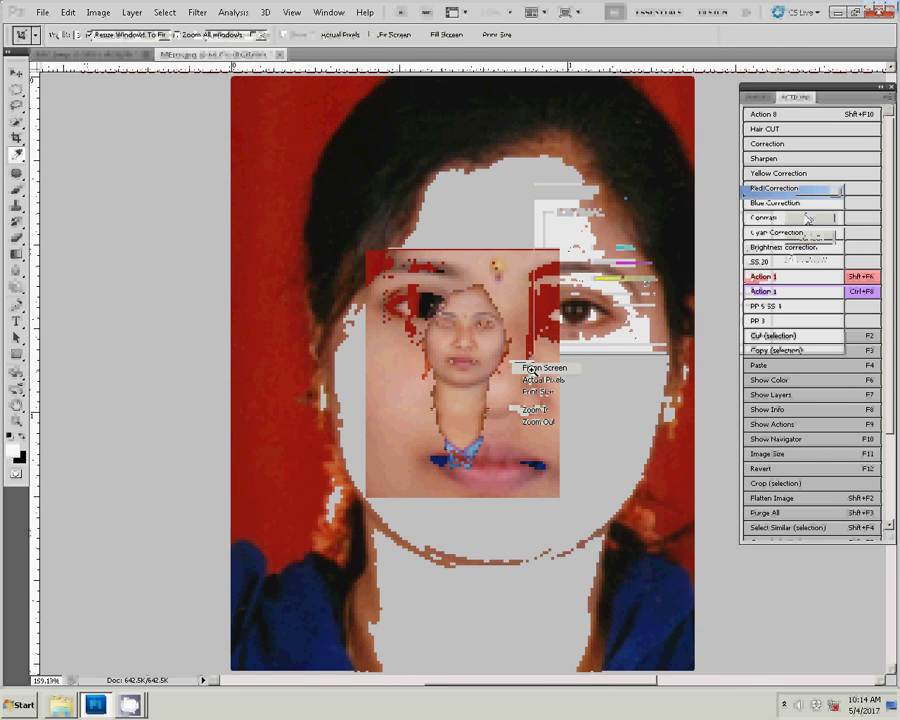
key(ctrl+l)
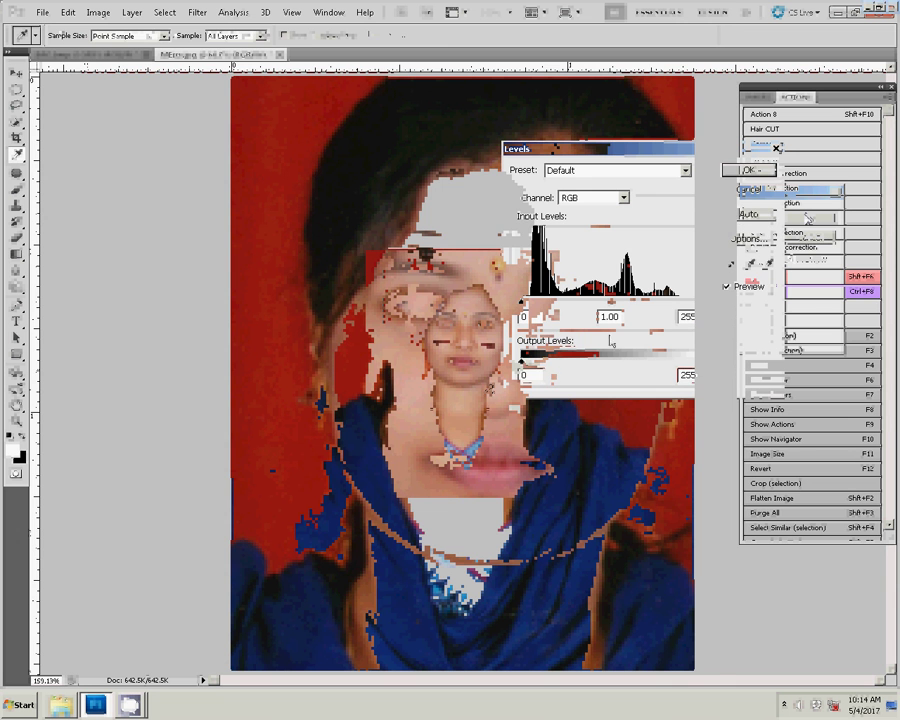
drag(604, 301, 616, 304)
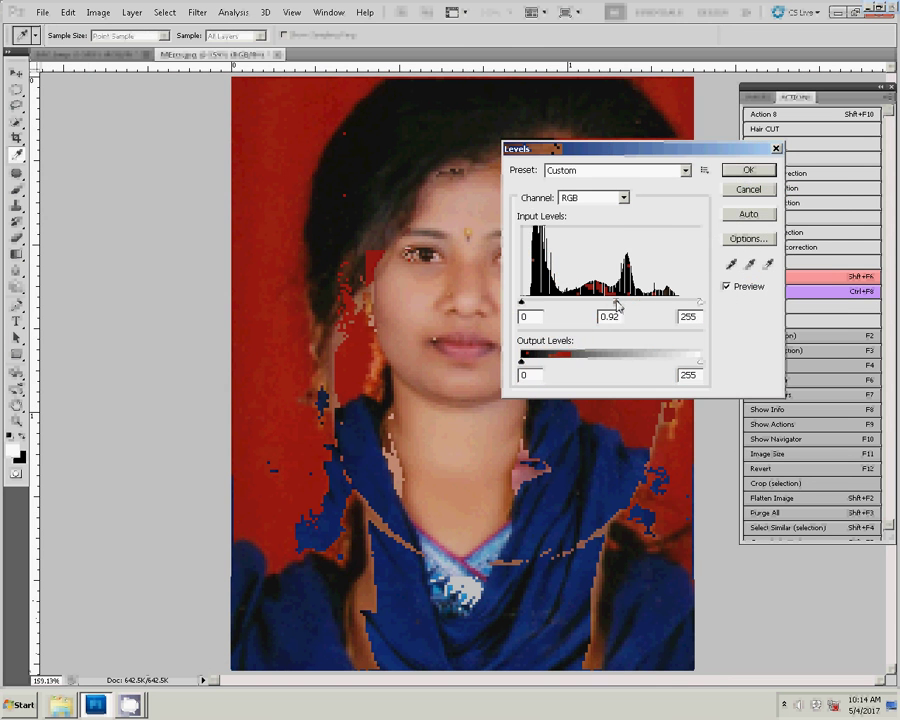
click(747, 171)
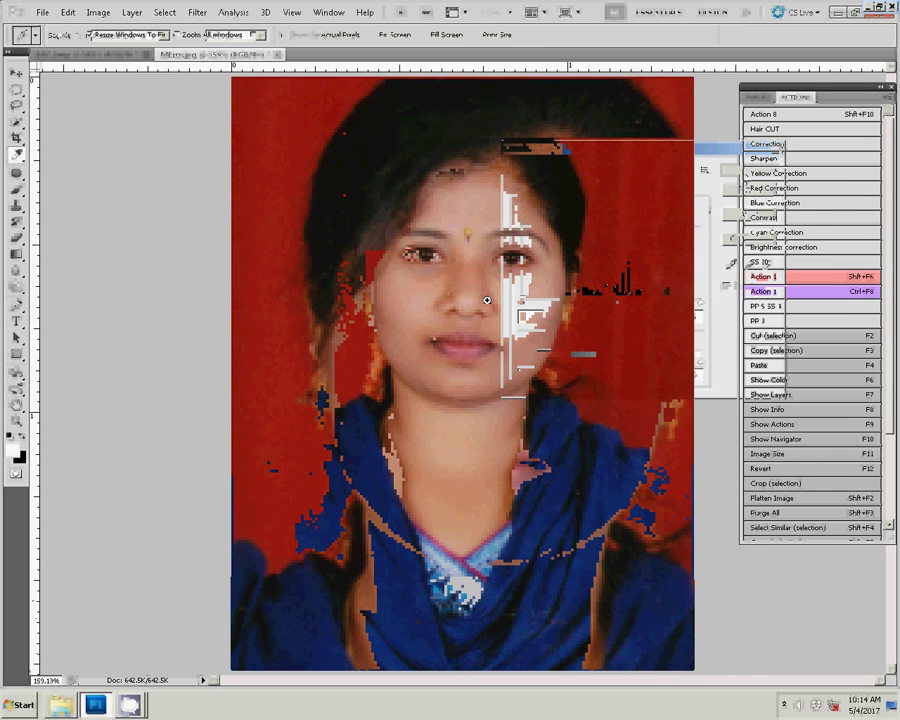
Step: Zoom into the face and patch the area around the right eye with the Patch tool
ctrl+click(488, 358)
click(508, 327)
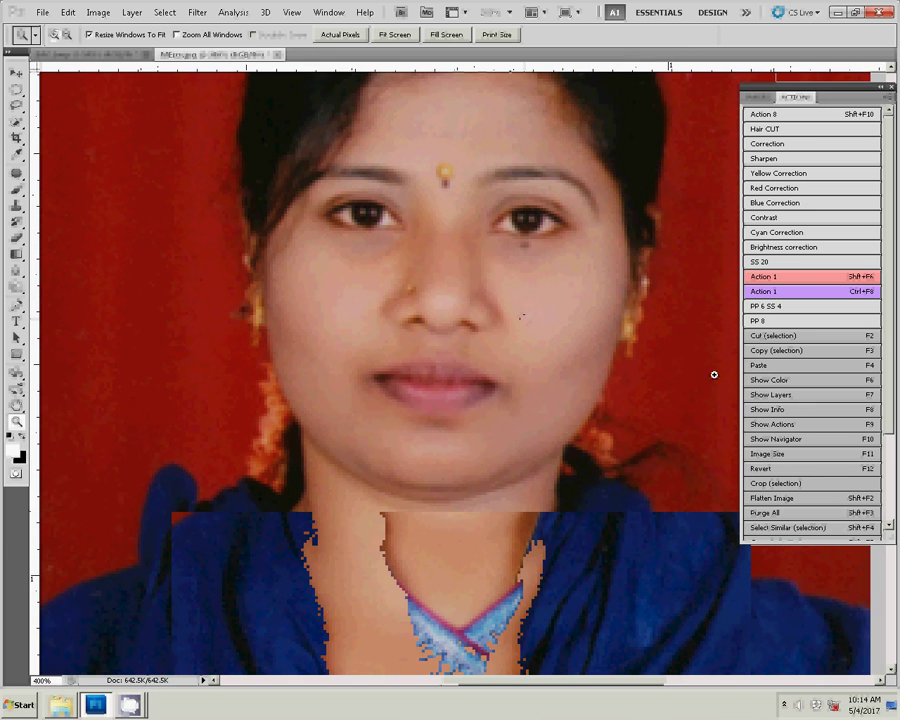
key(j)
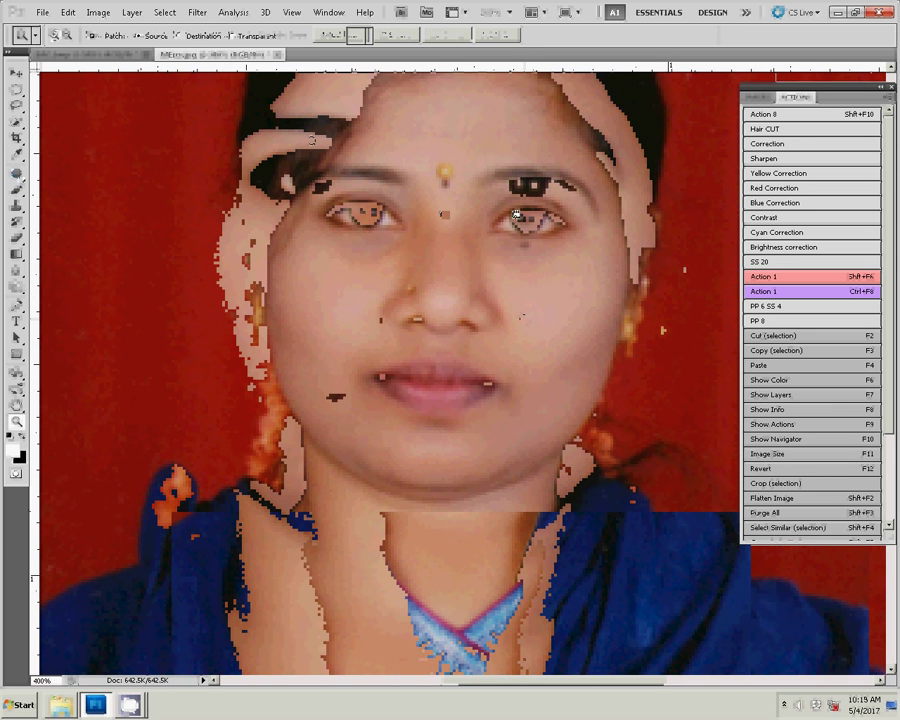
drag(527, 205, 568, 228)
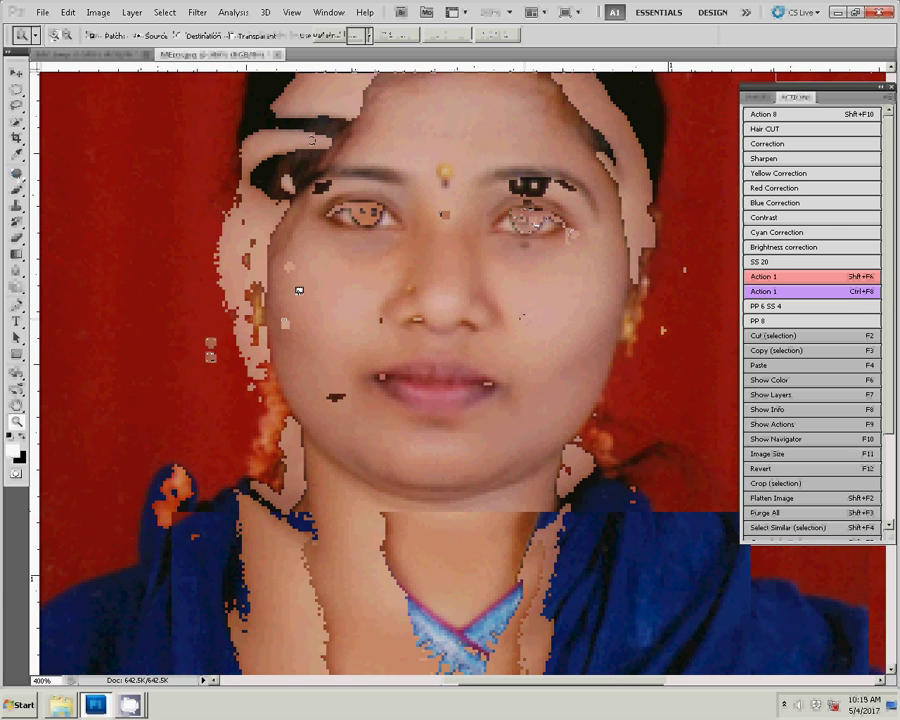
key(z)
right_click(436, 328)
click(437, 328)
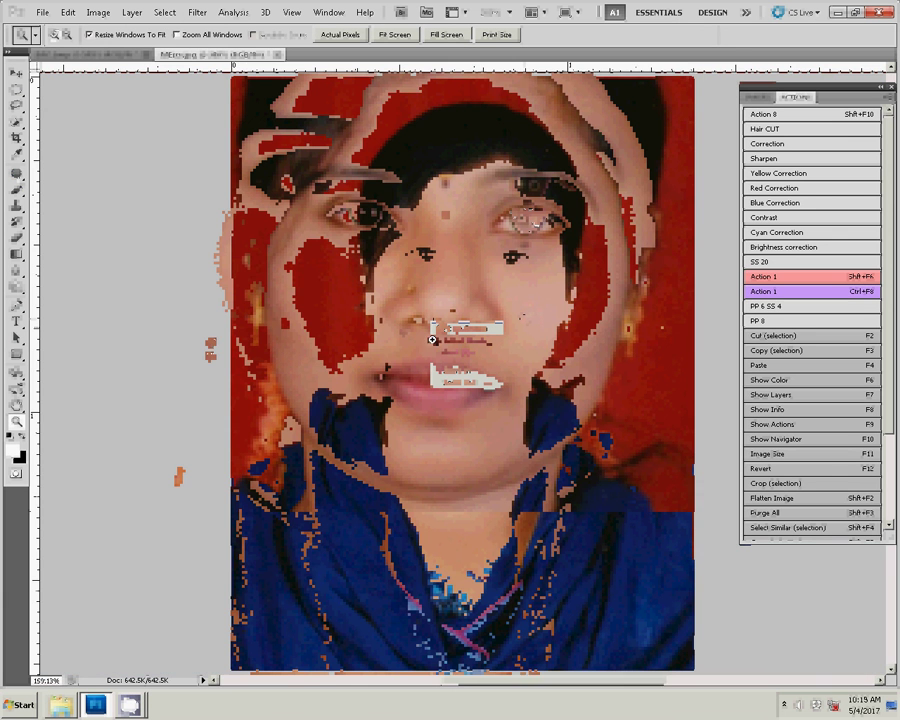
Step: Apply a final Color Balance midtone shift of -9 toward blue
key(ctrl+b)
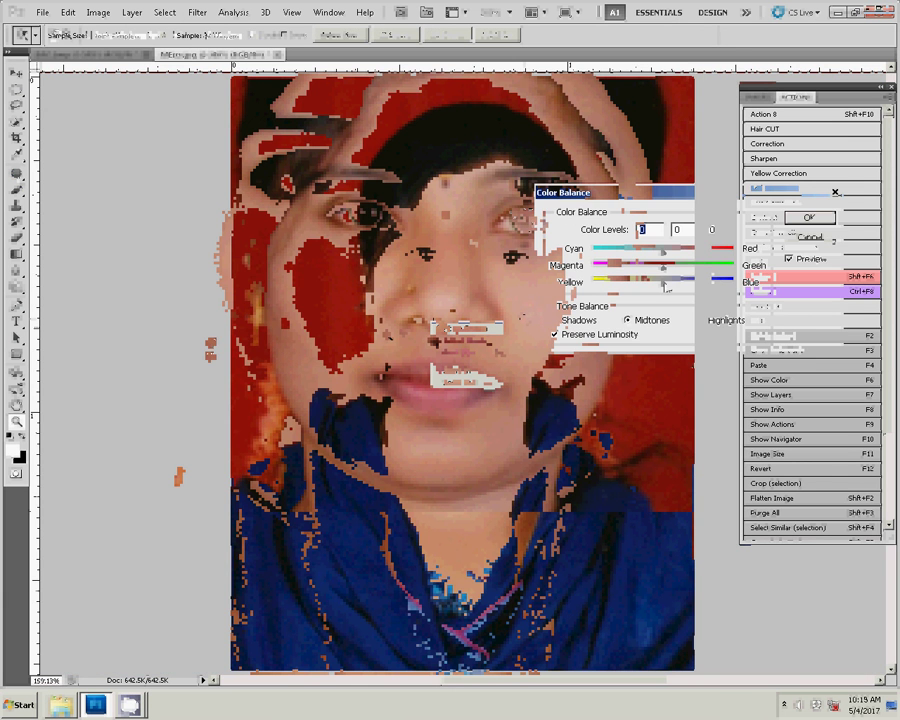
drag(664, 286, 659, 287)
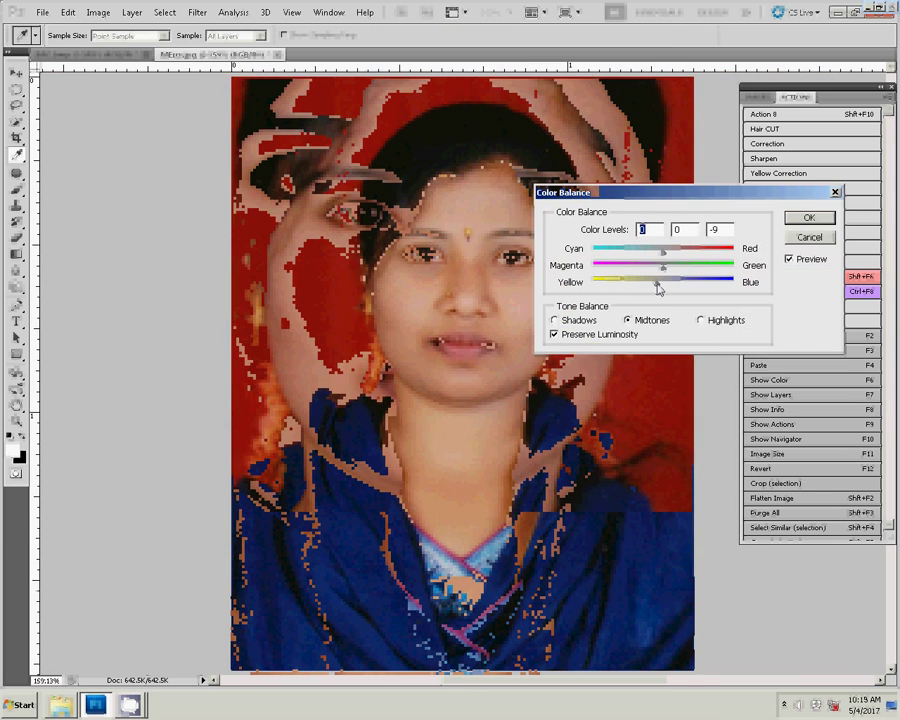
key(Return)
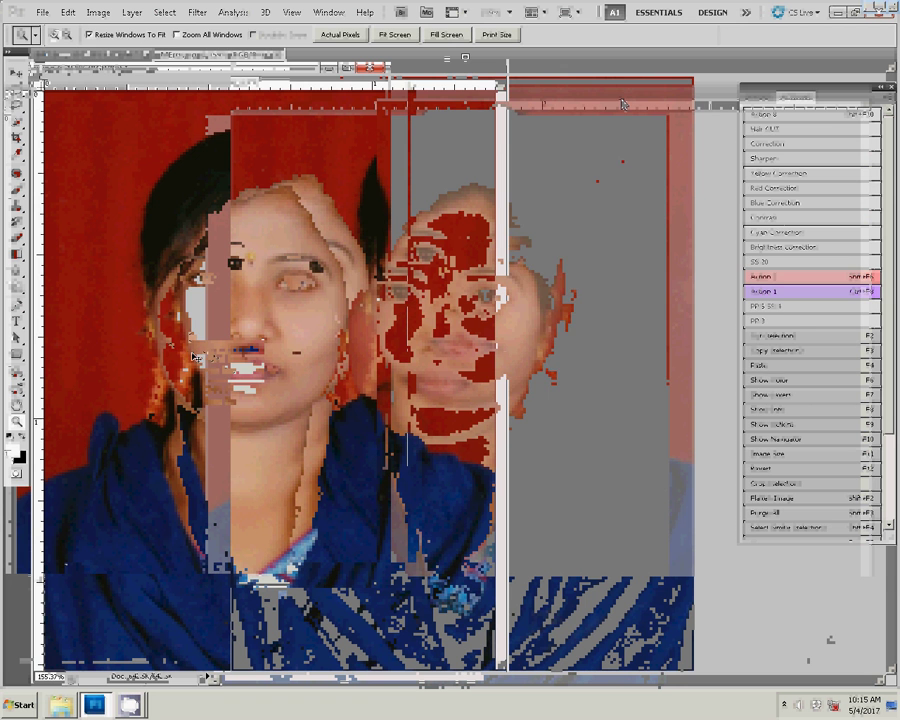
Step: Darken the portrait's midtones slightly to 0.88 with Levels
key(ctrl+l)
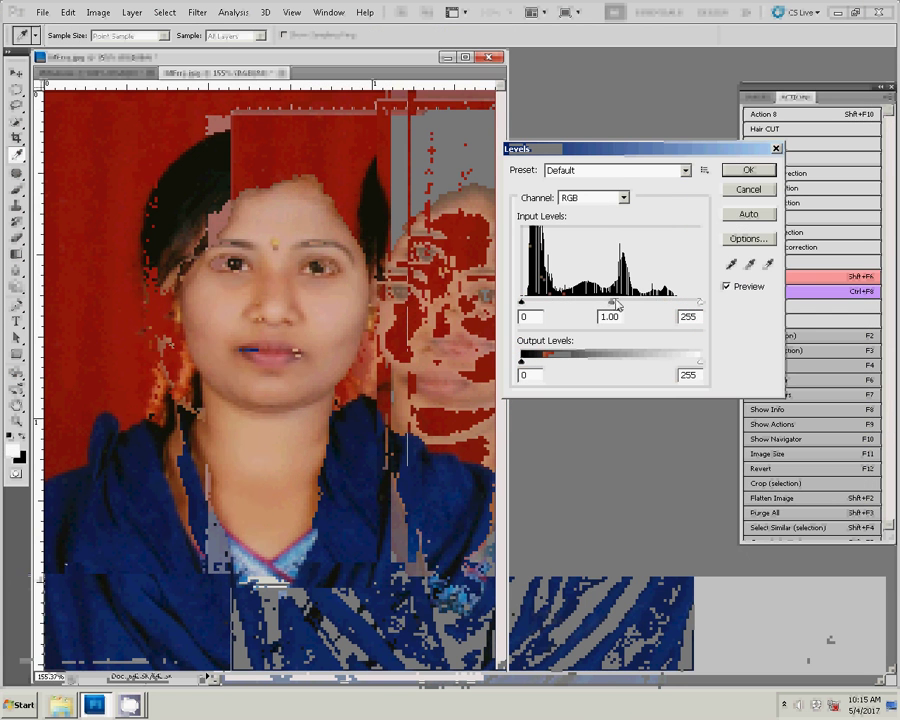
drag(616, 302, 619, 303)
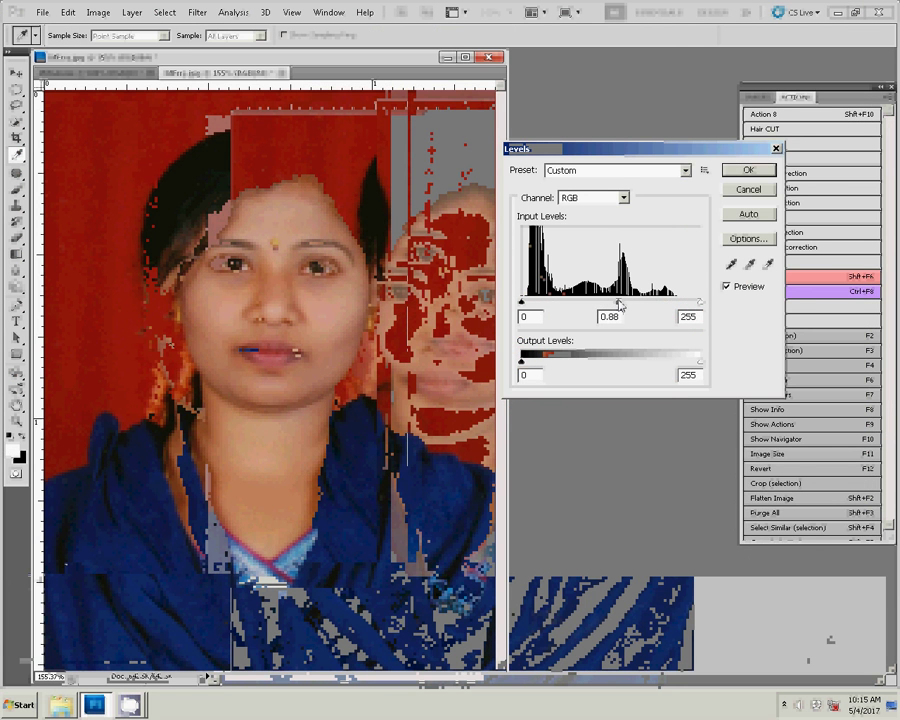
click(619, 303)
click(748, 170)
Step: Play the PP 8 passport-sheet action with Shift+F1
scroll(790, 285, down, 3)
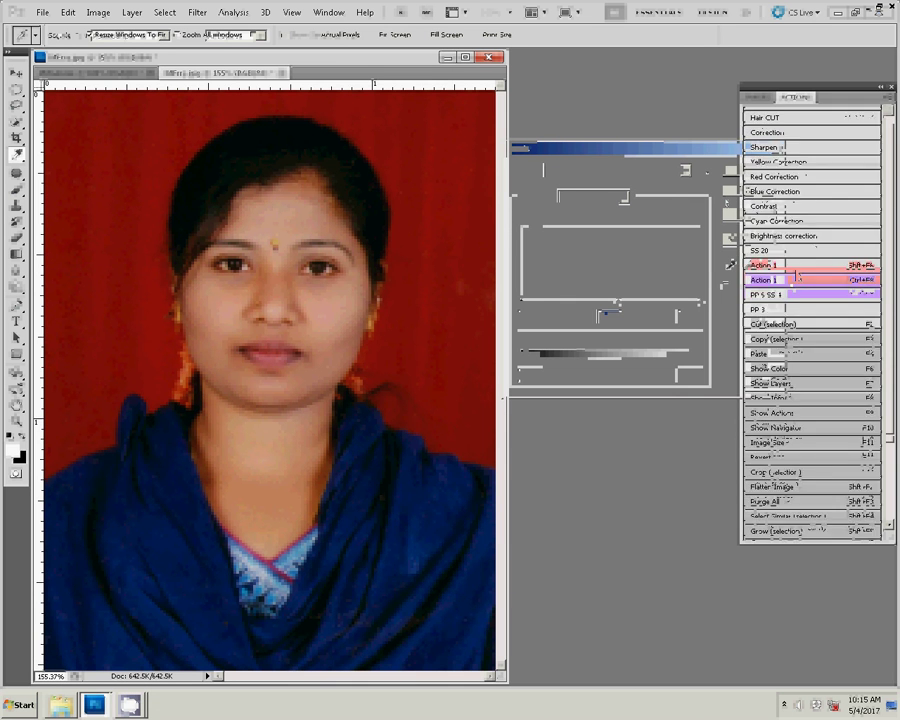
scroll(790, 286, down, 1)
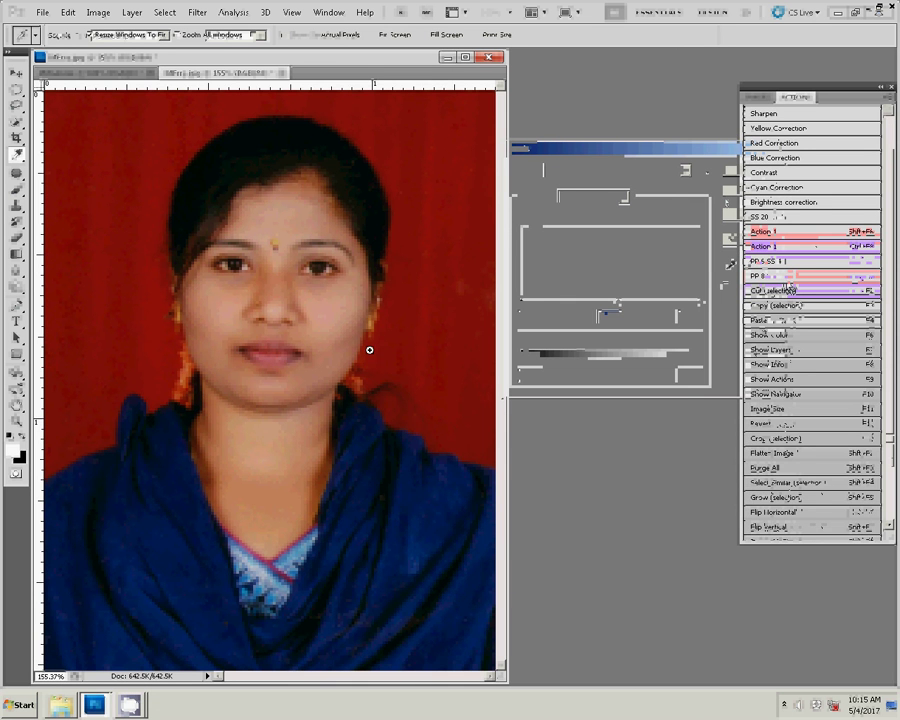
key(shift+F1)
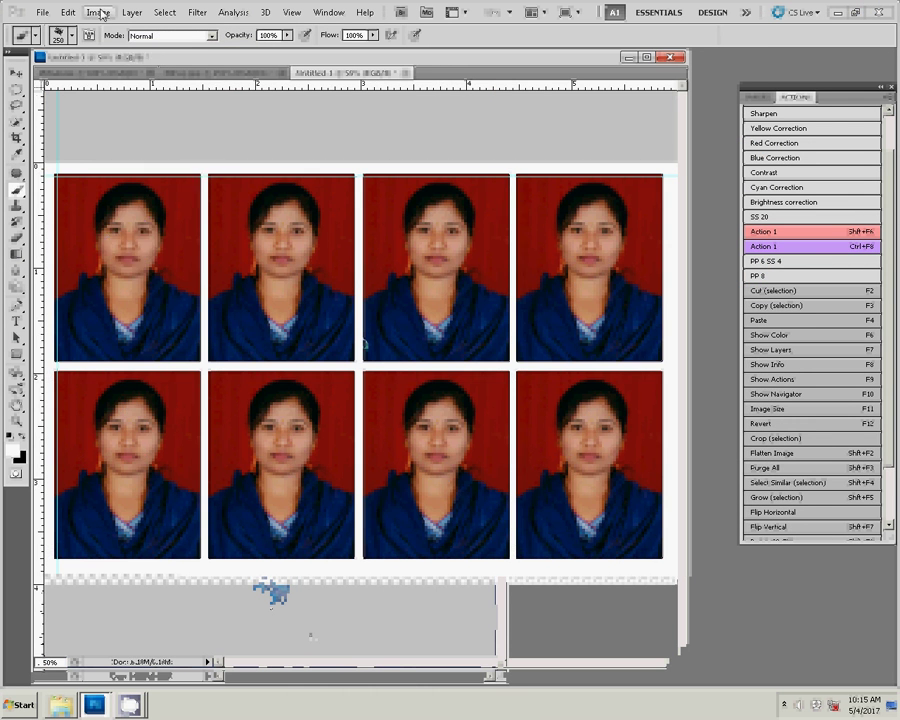
Step: Rotate the eight-photo sheet 90° clockwise and print it on the HiTi S420
click(97, 12)
click(284, 142)
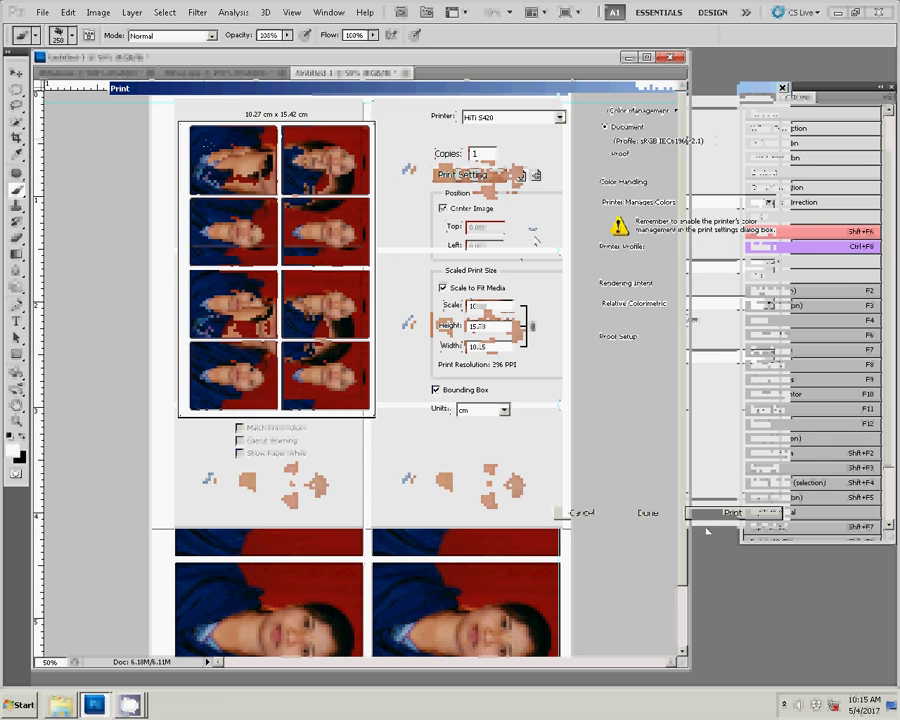
click(733, 513)
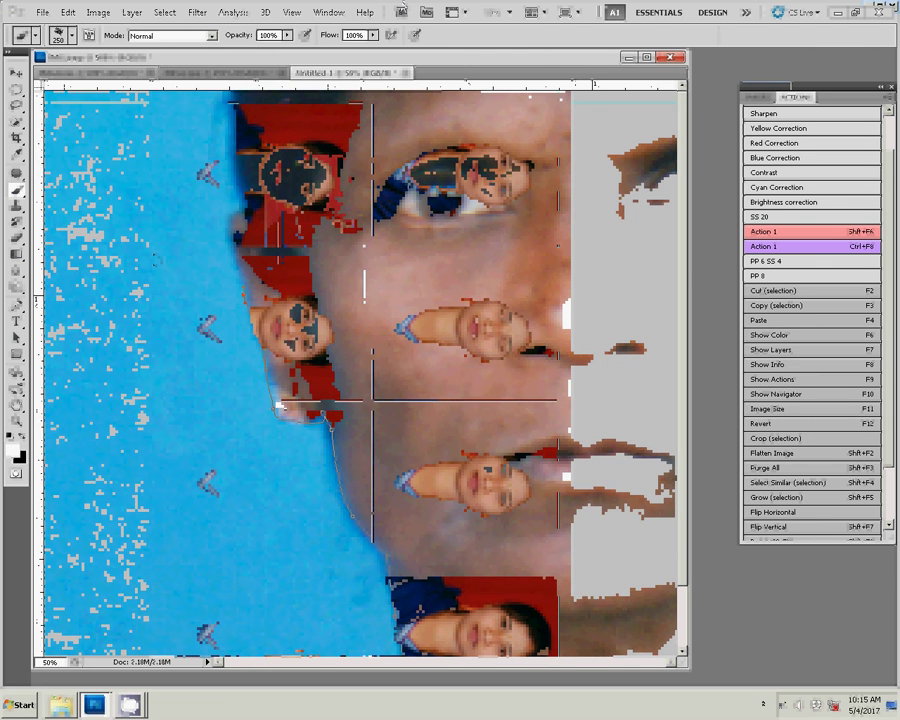
Step: In IMG.bmp, trace a Pen path along the subject's shoulder edge and make it a selection
click(140, 72)
key(p)
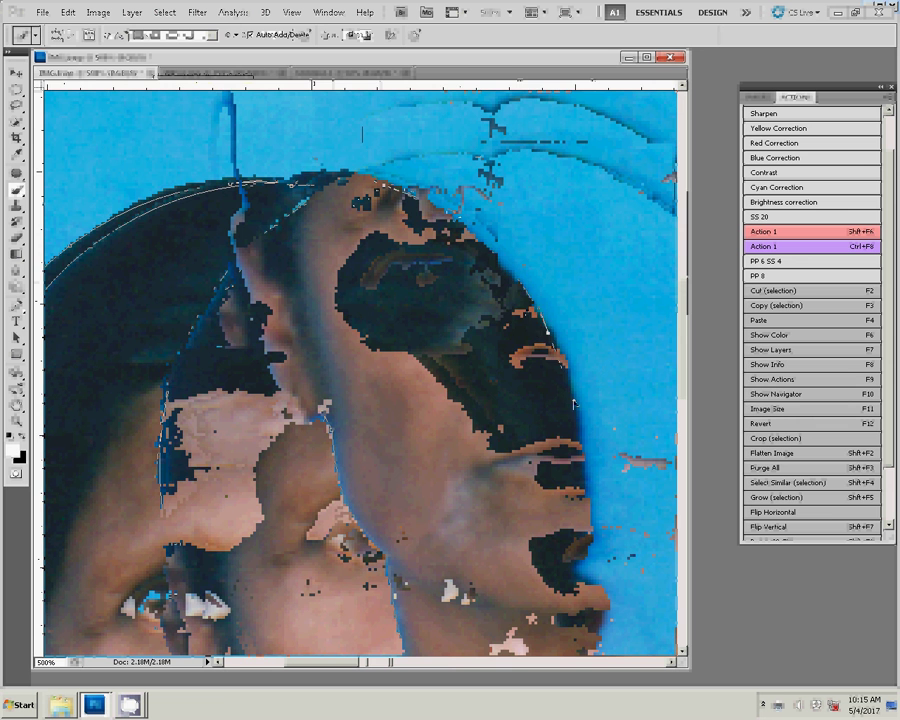
drag(455, 213, 423, 217)
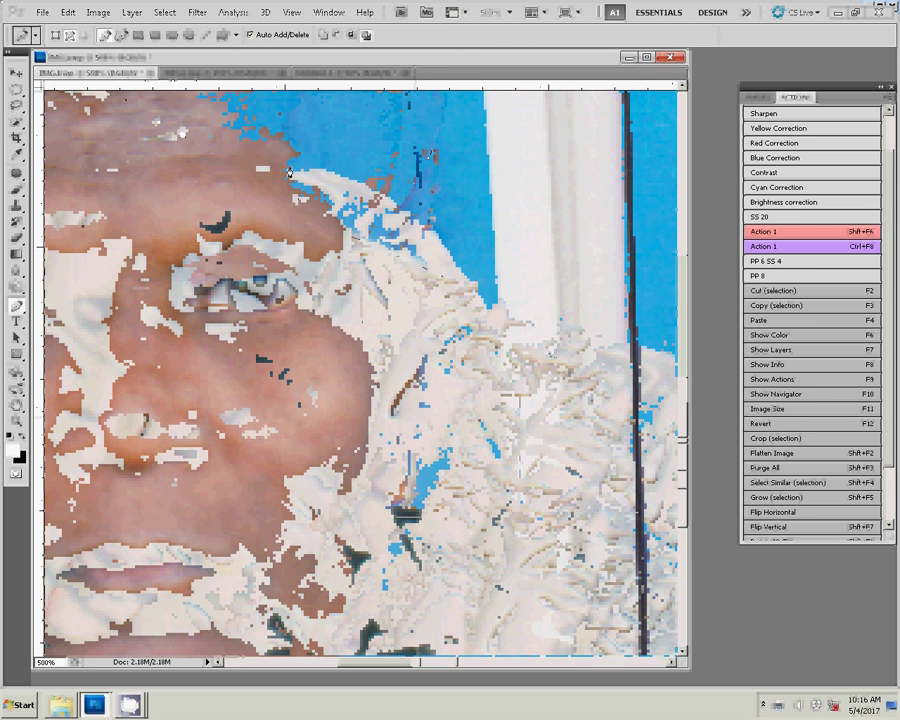
drag(291, 162, 497, 345)
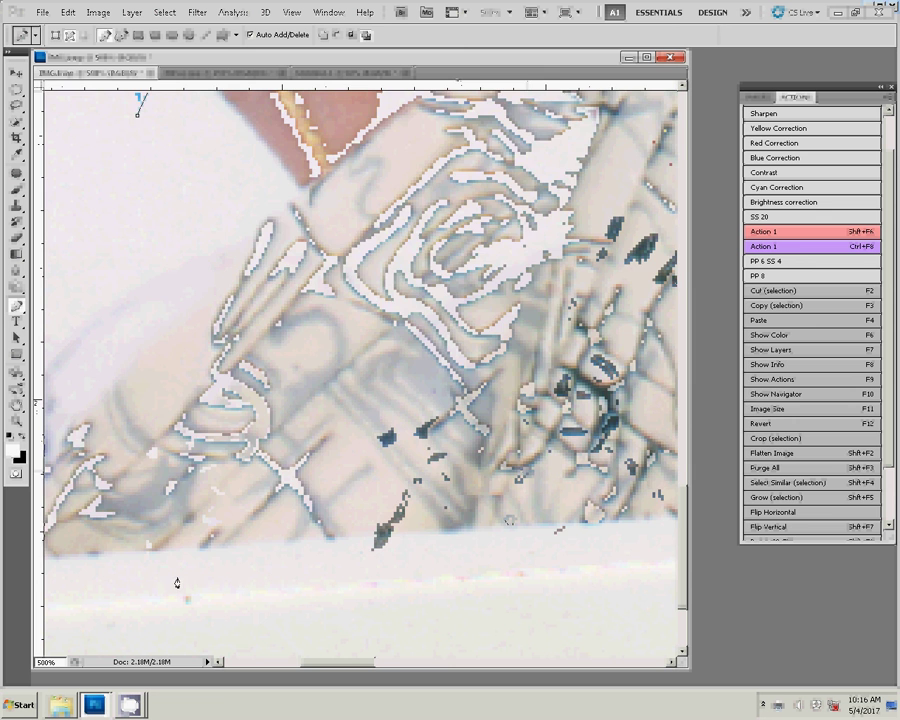
scroll(177, 582, up, 5)
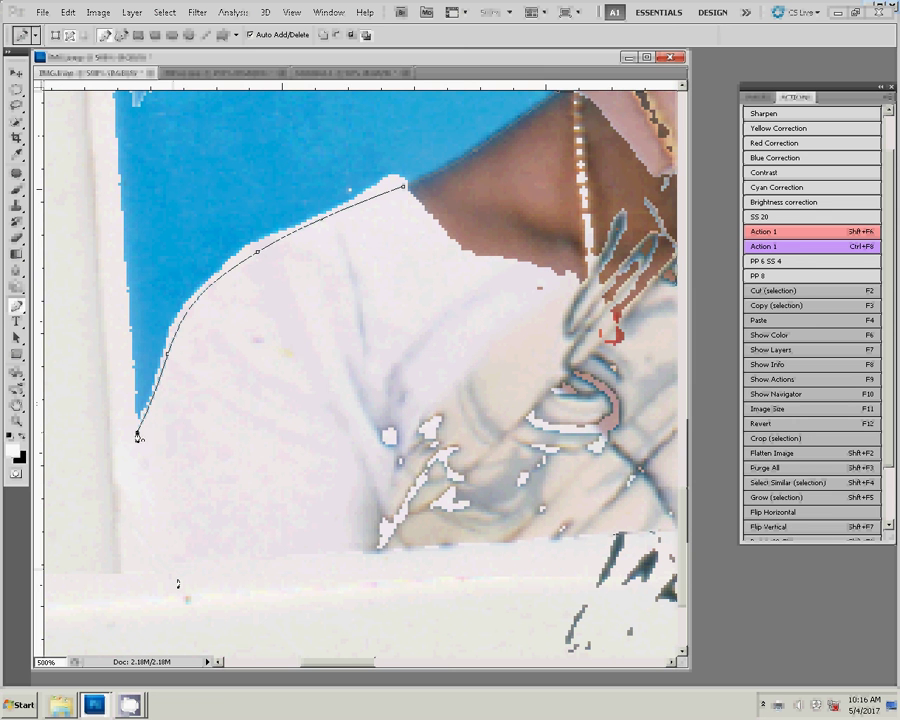
right_click(296, 340)
click(340, 386)
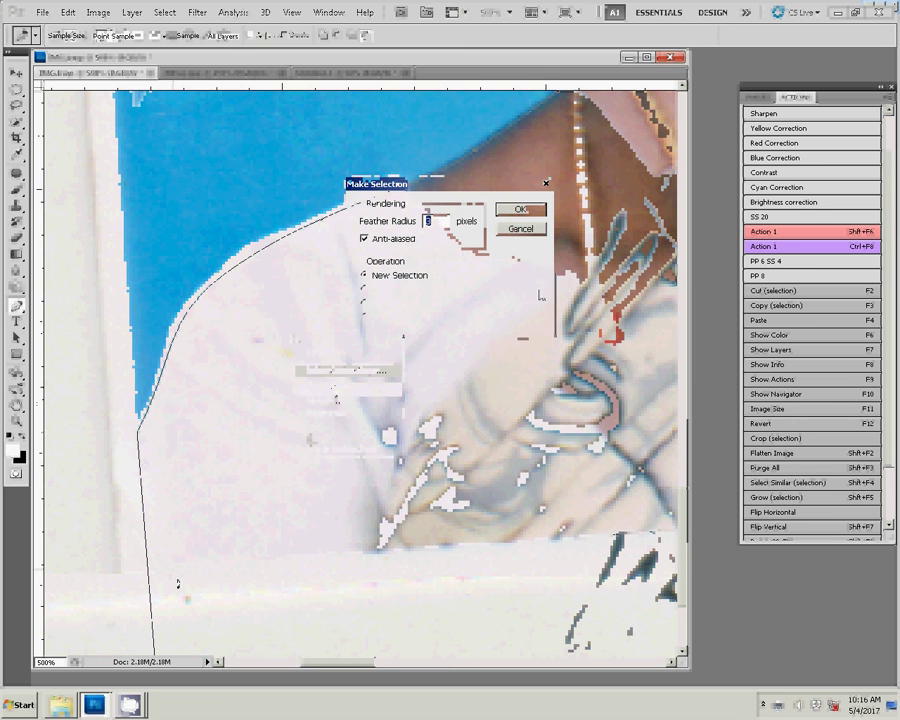
click(518, 209)
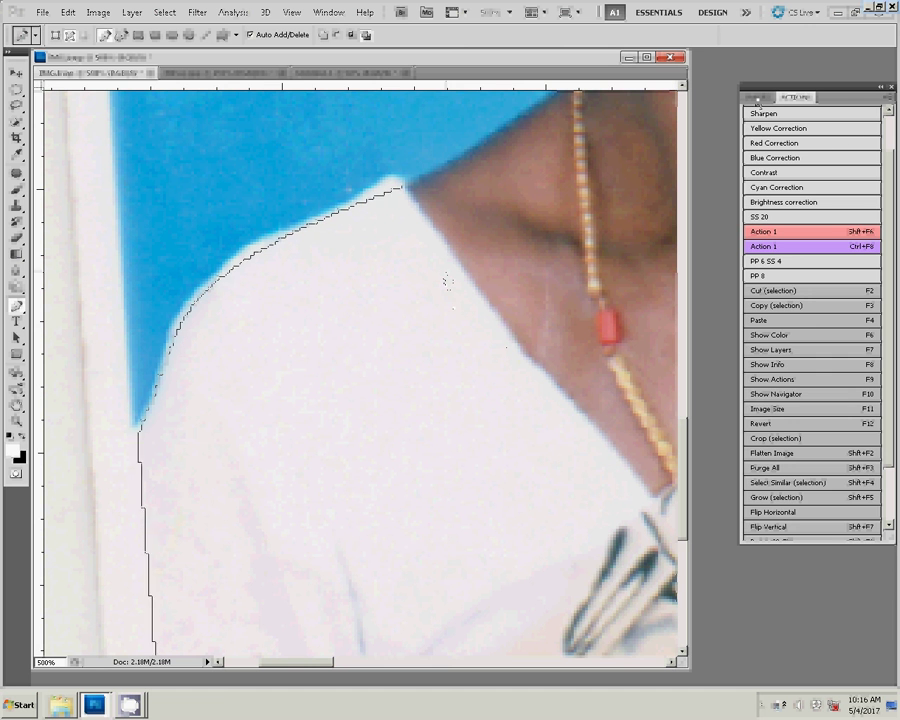
Step: Show Layers, copy the selection to Layer 1, then zoom into the man's face
key(F7)
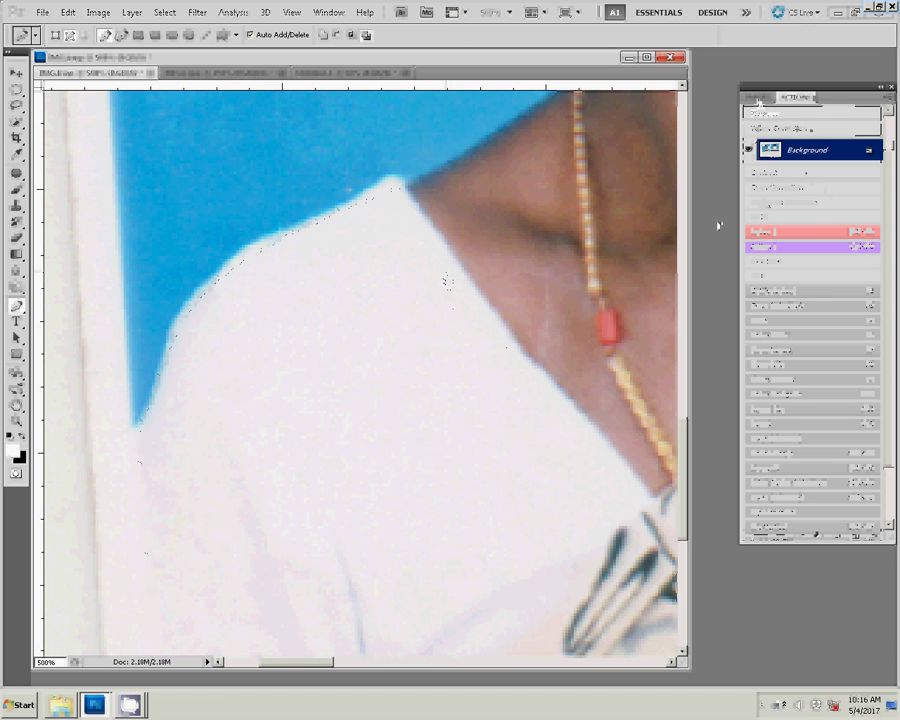
key(ctrl+j)
key(z)
right_click(431, 316)
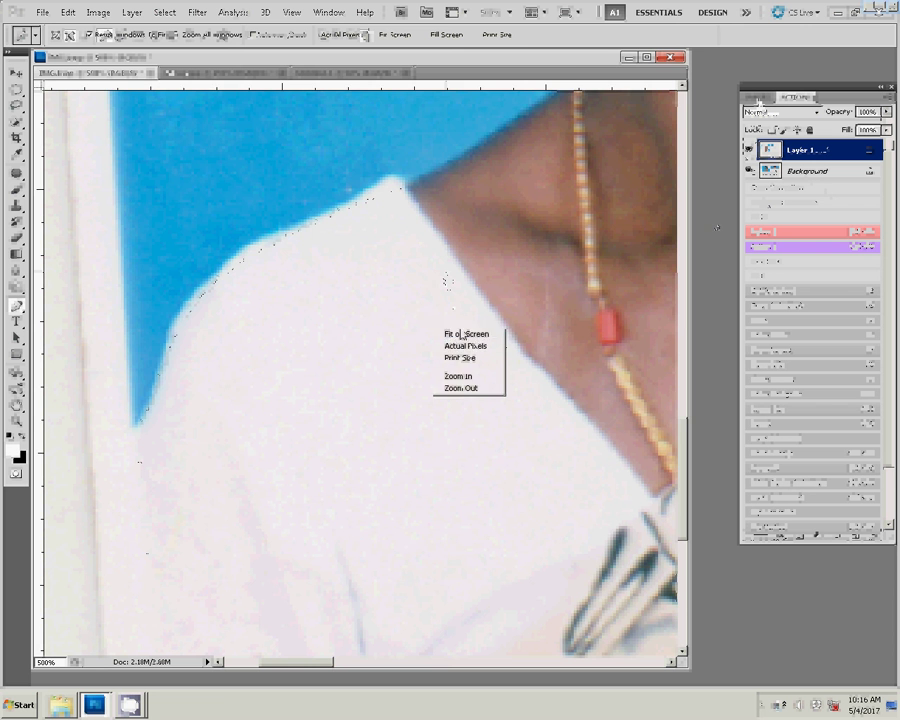
click(455, 333)
drag(378, 242, 441, 347)
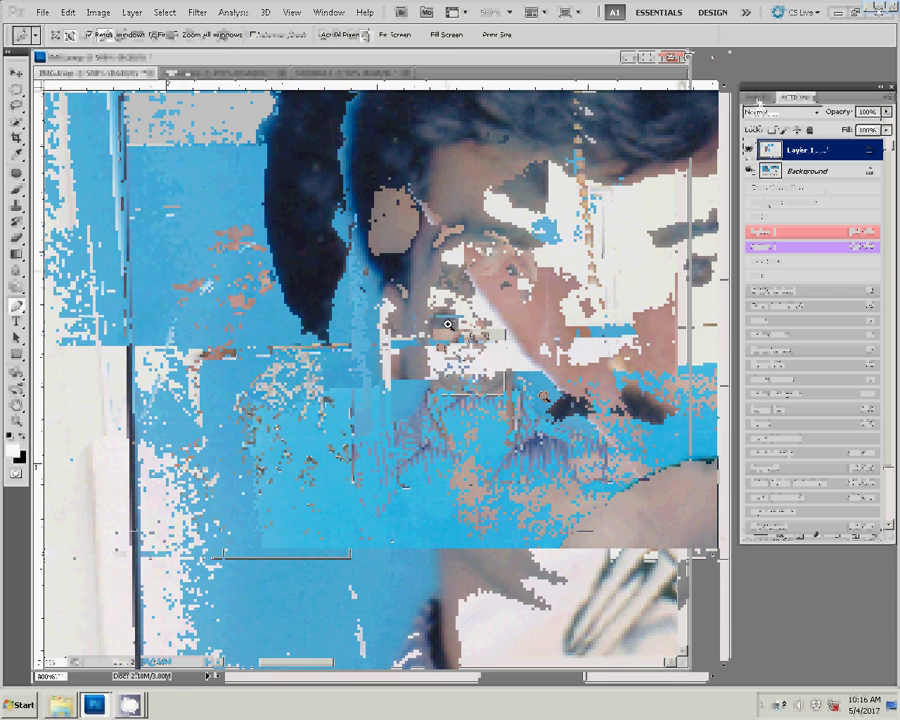
key(p)
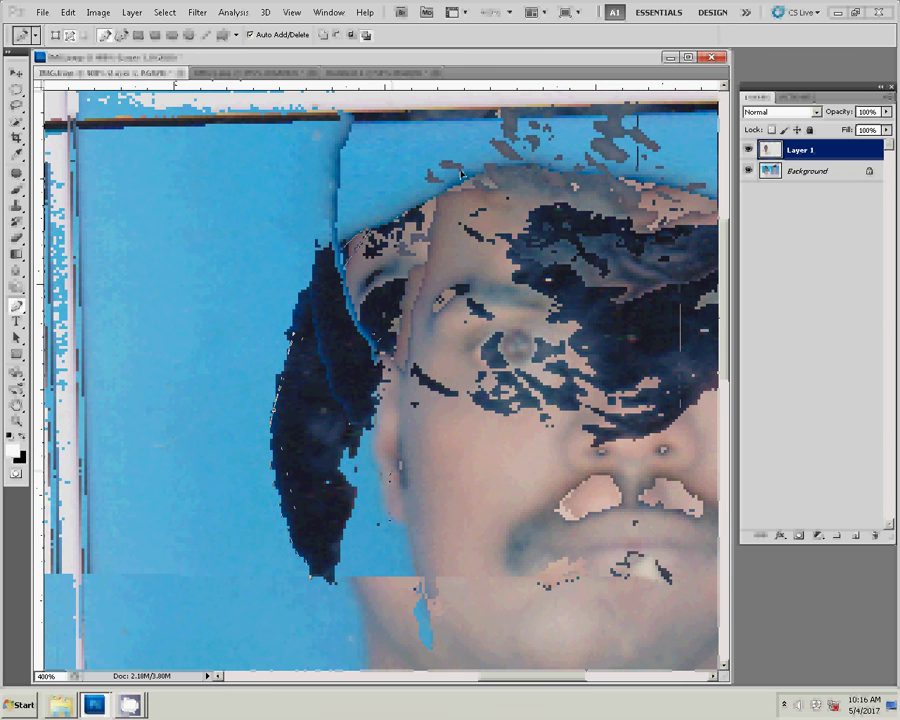
Step: Trace Pen paths around the man's hair and along the shirt collar
drag(385, 232, 447, 243)
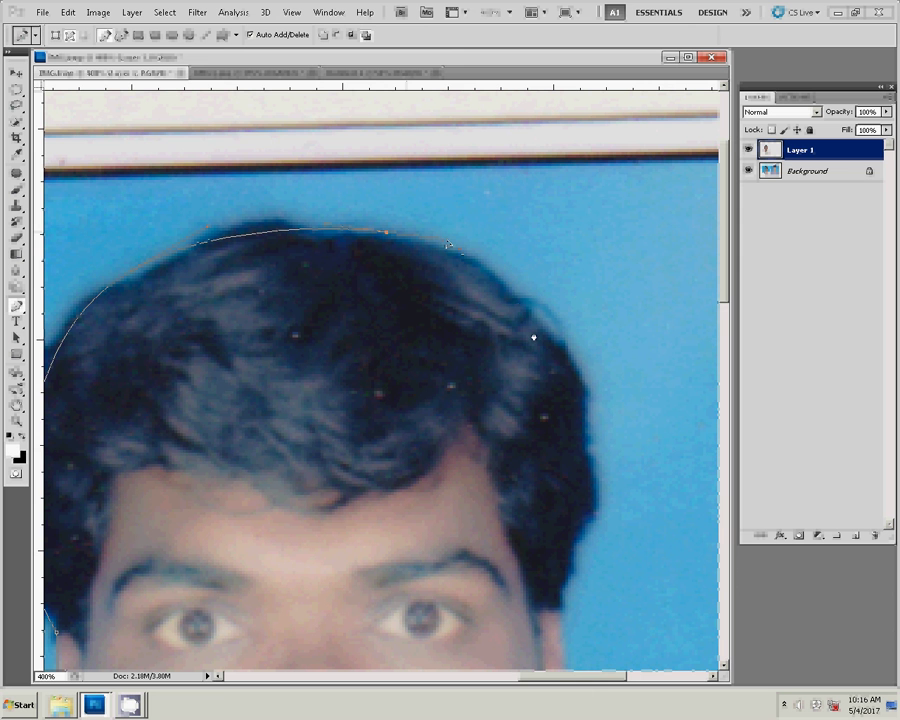
drag(533, 338, 576, 403)
drag(578, 515, 569, 572)
scroll(559, 628, down, 5)
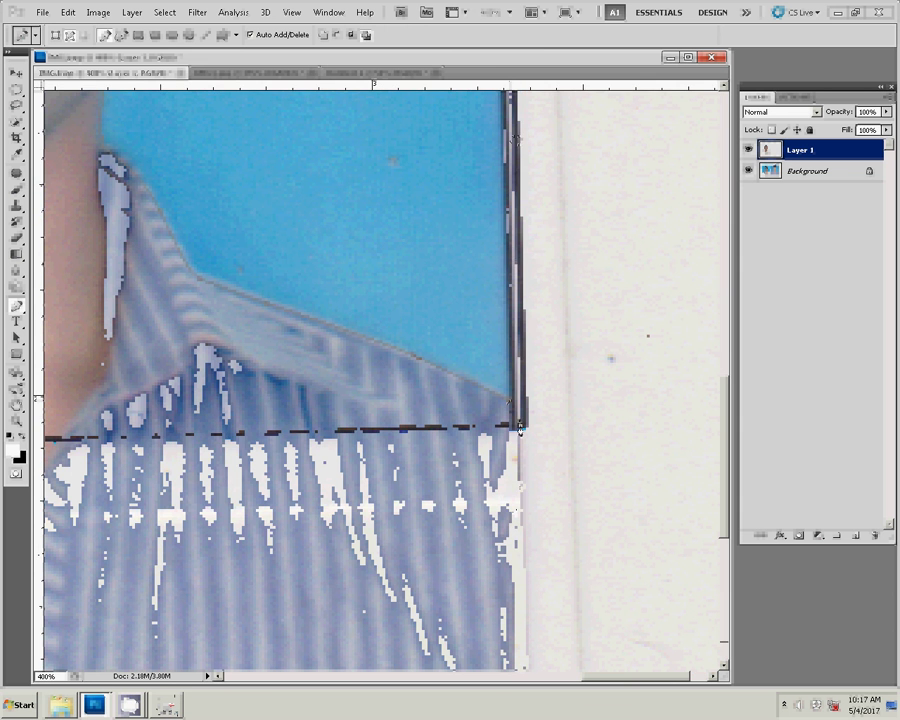
mouse_move(519, 424)
mouse_down()
mouse_move(454, 466)
mouse_move(659, 484)
mouse_up()
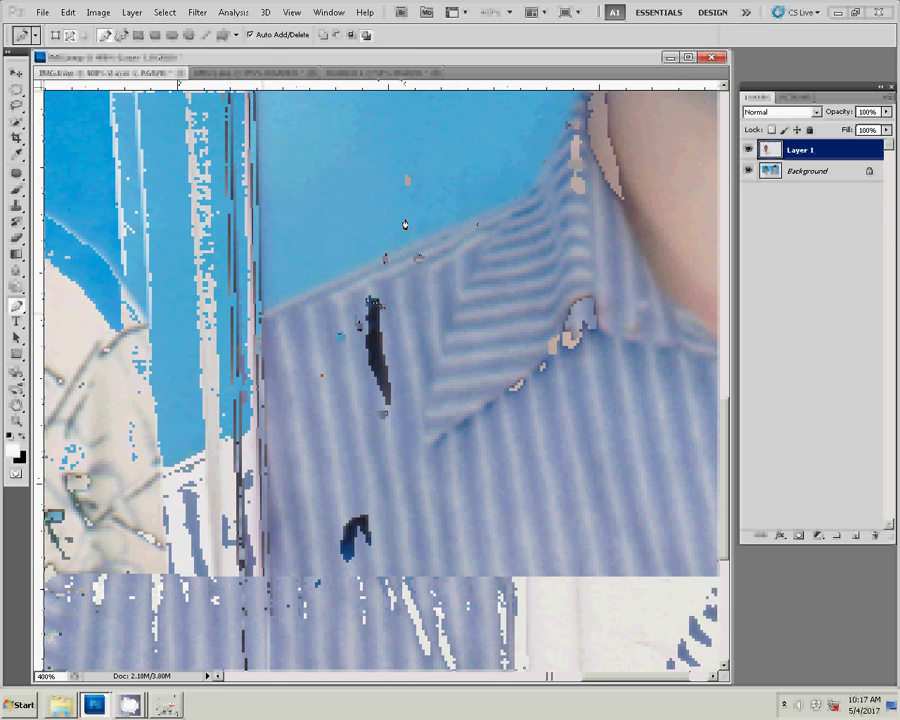
Step: Turn the paths into a selection and copy it from the Background to Layer 2
right_click(404, 208)
click(430, 262)
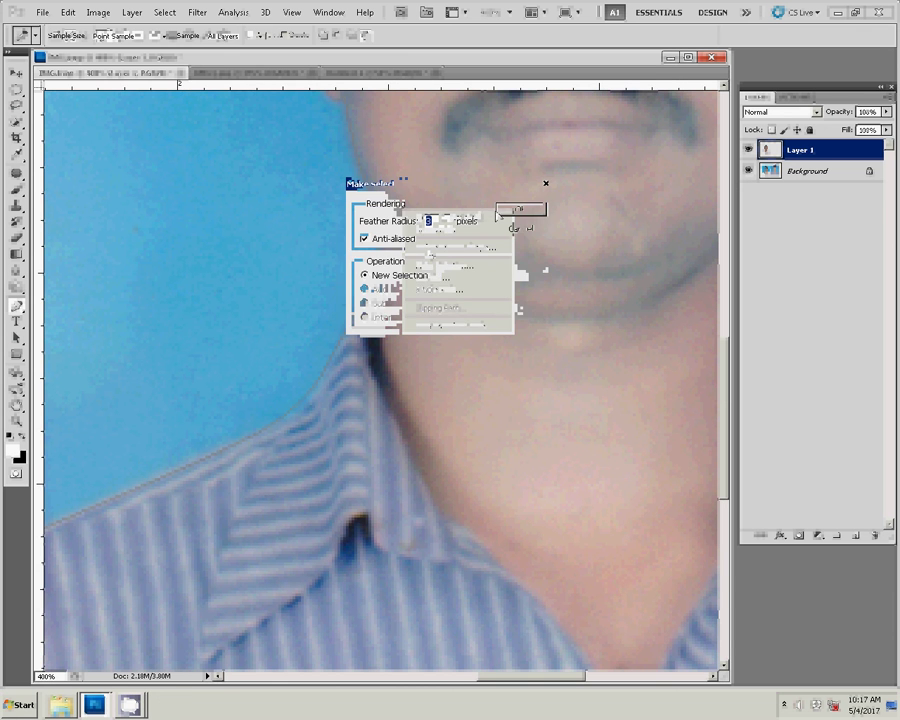
click(506, 212)
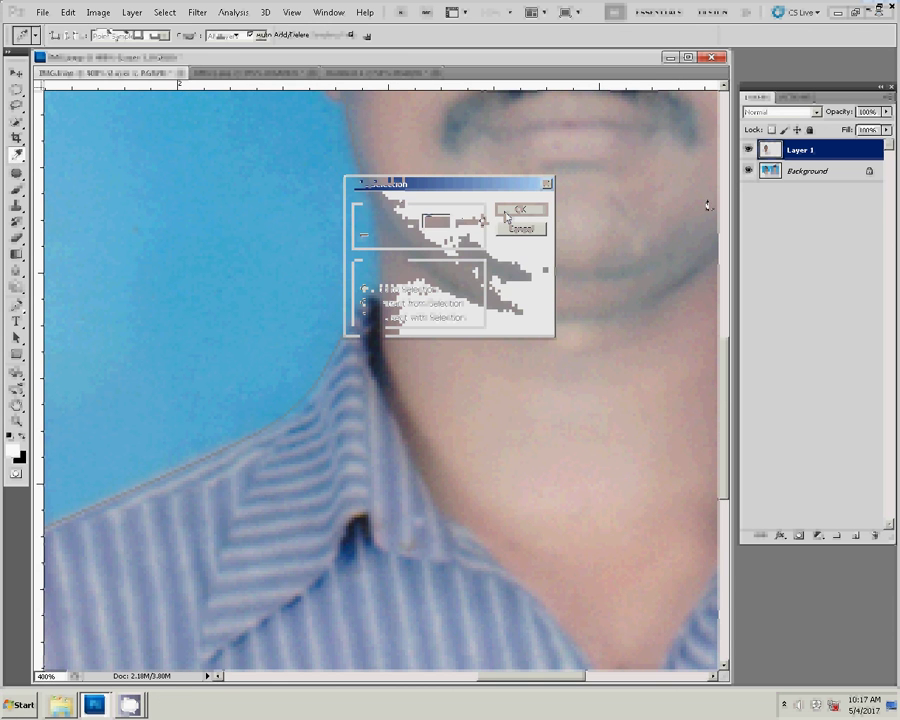
click(806, 173)
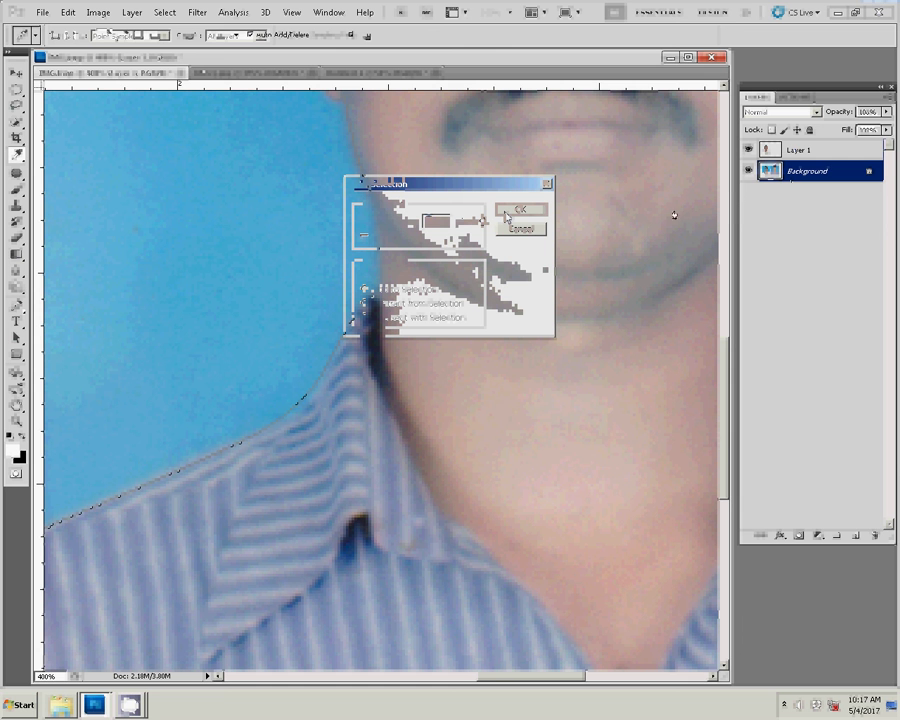
key(ctrl+j)
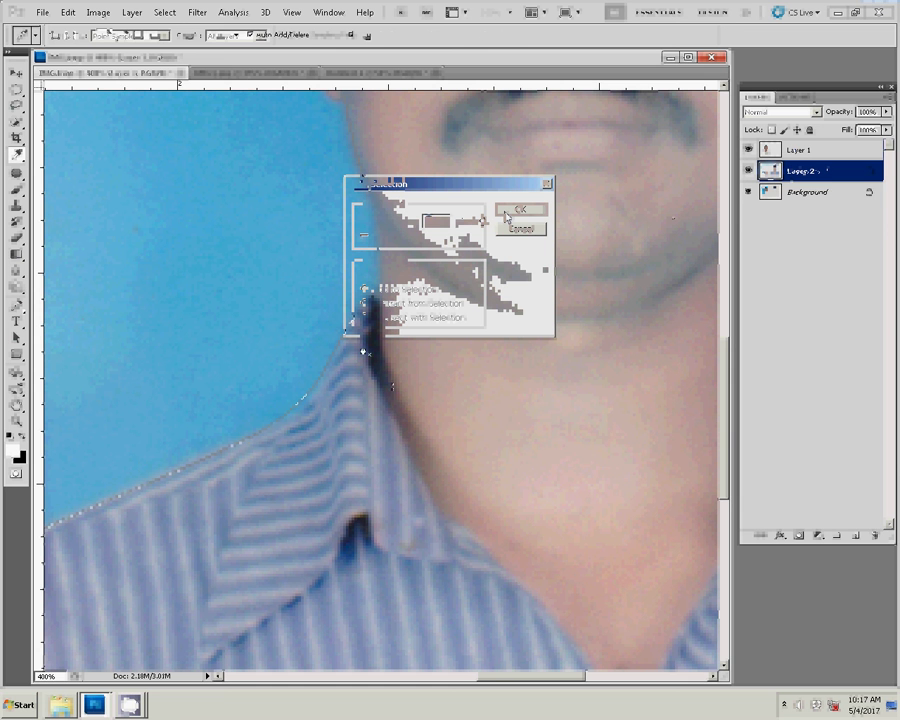
key(z)
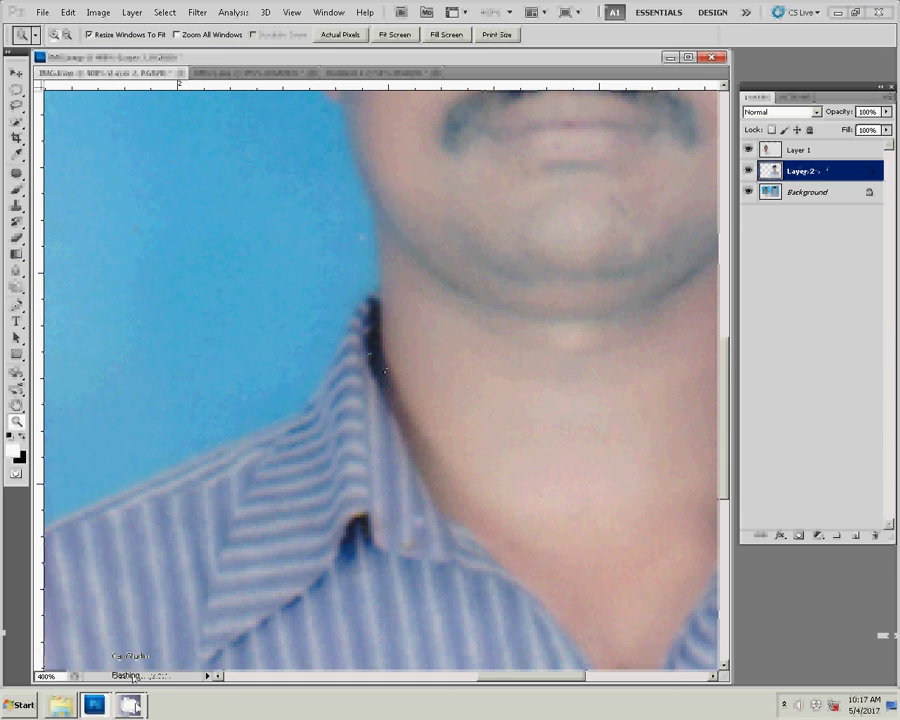